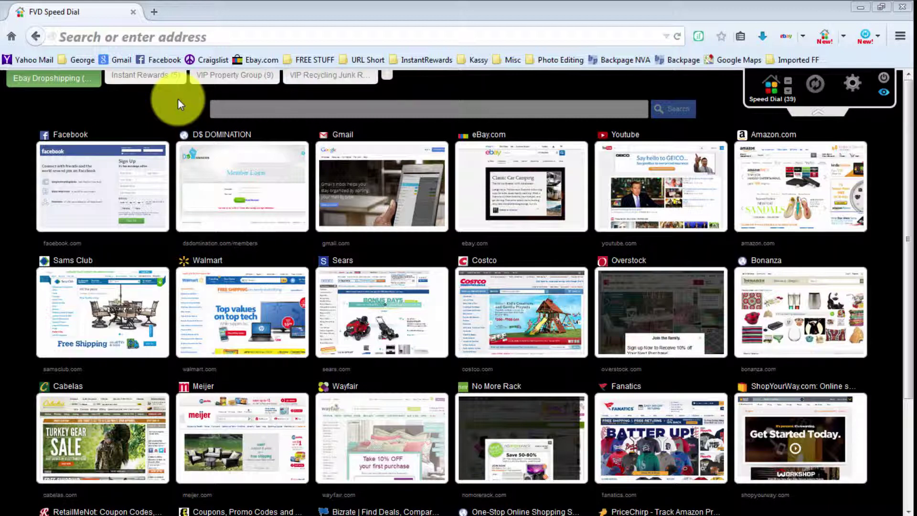
Search Google for 'free graphics editor' and scroll through the results
click(185, 43)
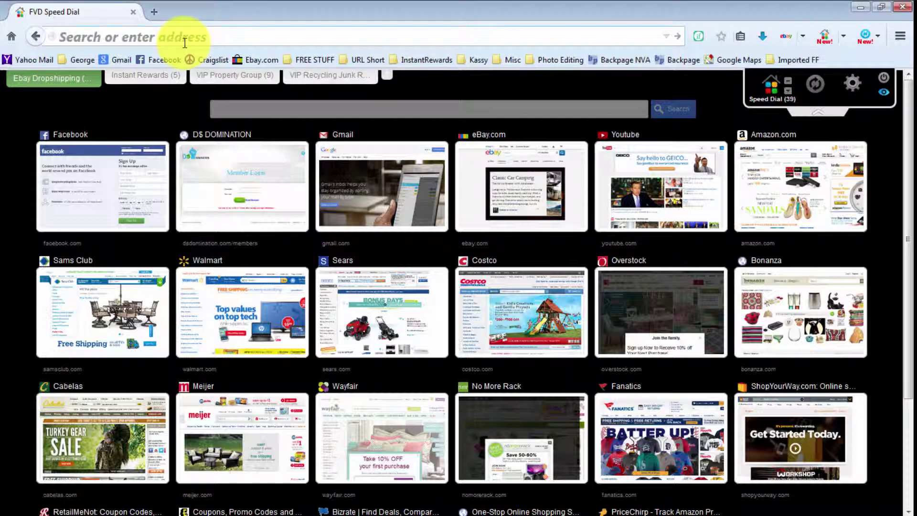
text(free ger)
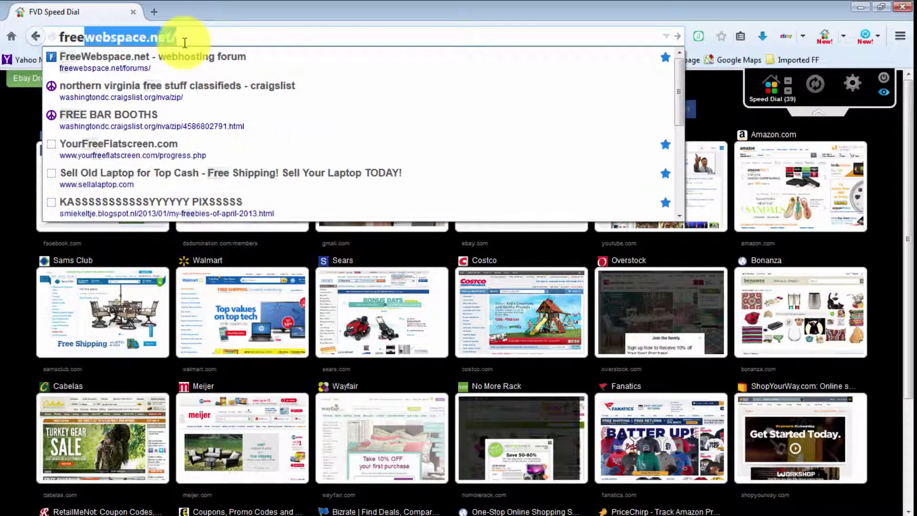
text(a)
key(BackSpace)
key(BackSpace)
key(BackSpace)
text(raphics)
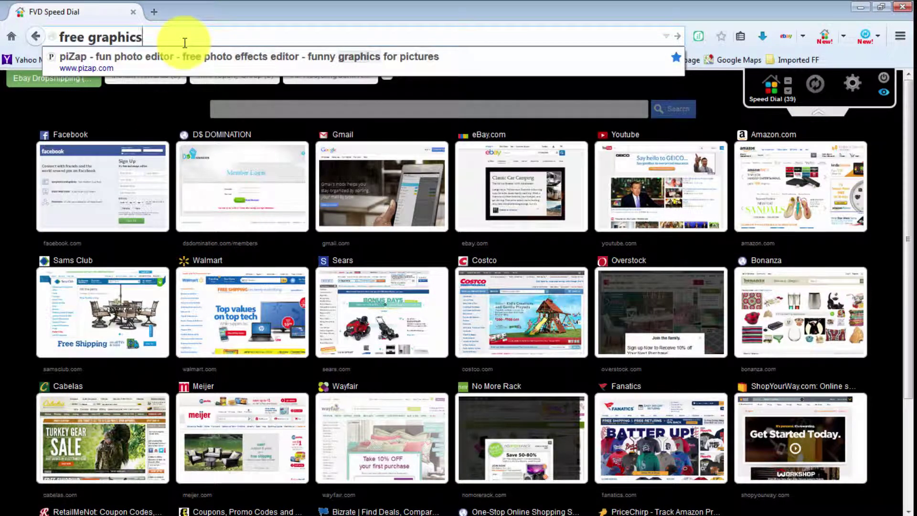
text( editor c)
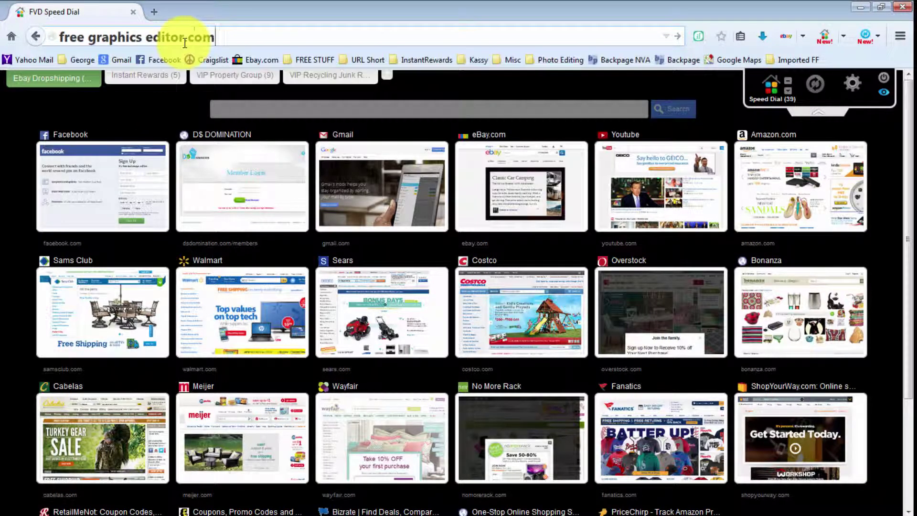
key(BackSpace)
key(BackSpace)
key(Return)
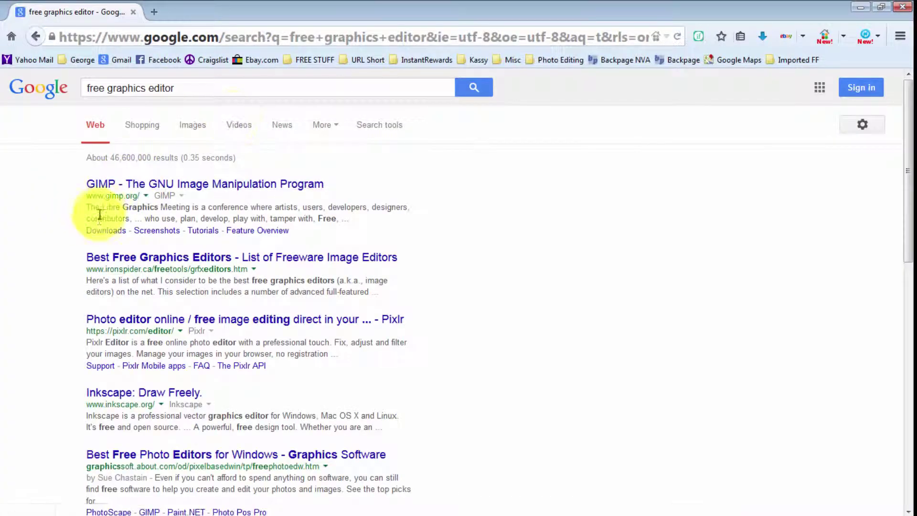
scroll(95, 224, down, 3)
scroll(70, 281, down, 5)
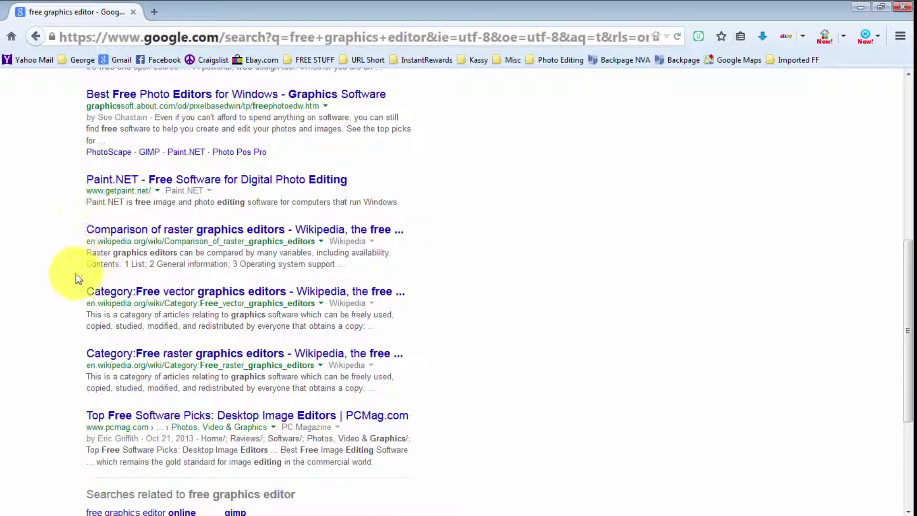
scroll(76, 274, up, 8)
Change the query to 'free photo editor' and review the new results
drag(145, 88, 53, 156)
text(photo)
key(Return)
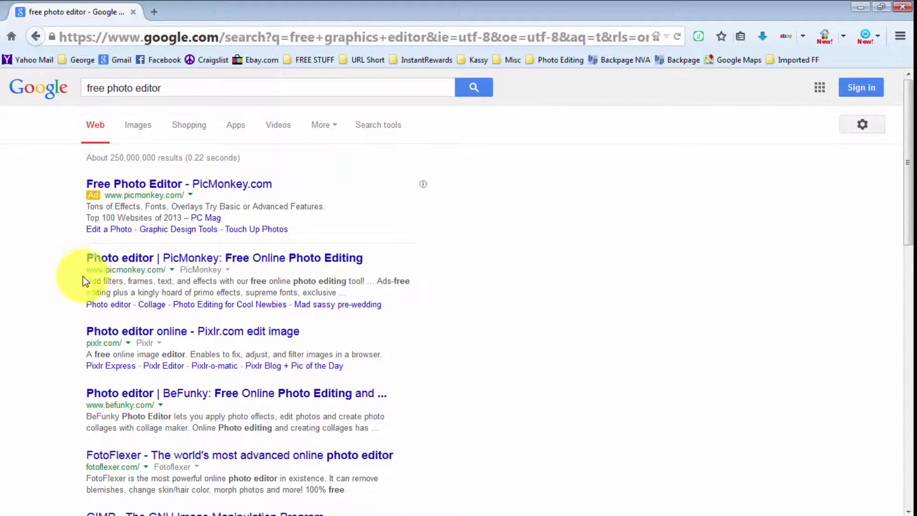
scroll(72, 288, down, 1)
scroll(71, 286, down, 5)
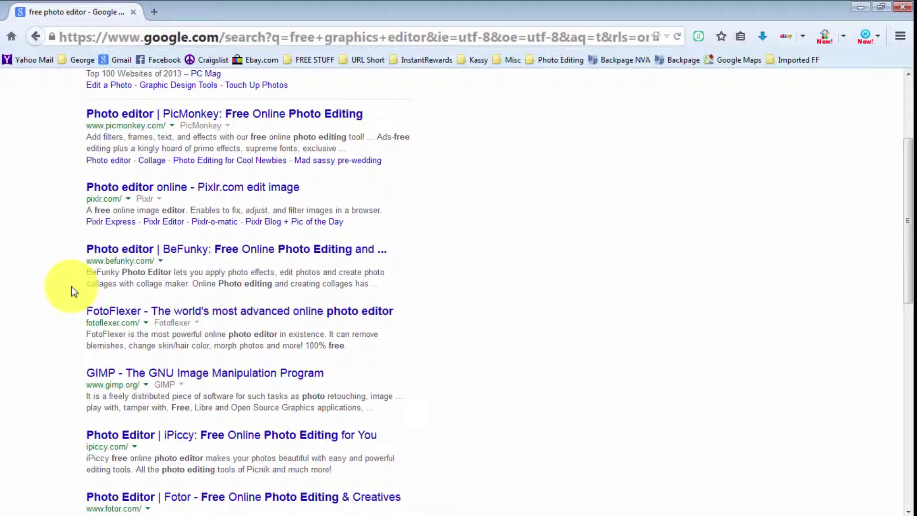
scroll(70, 285, down, 3)
scroll(76, 278, up, 8)
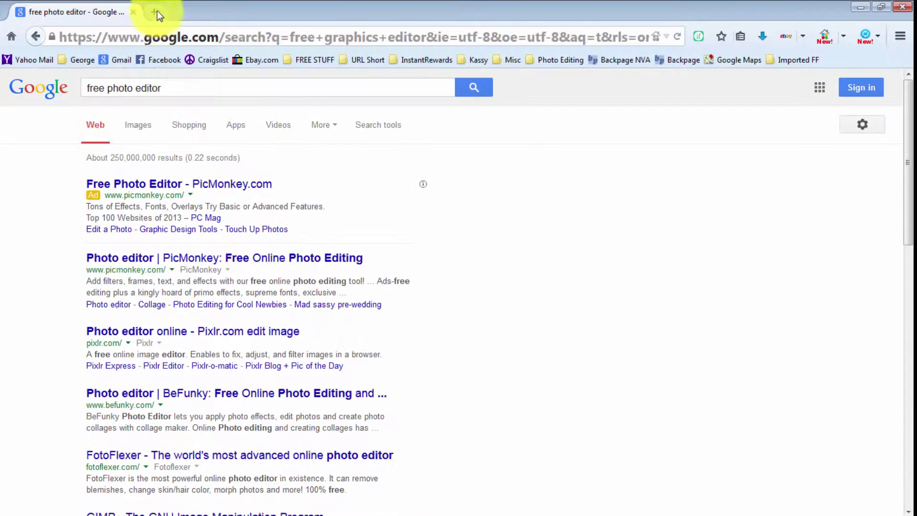
Go to ribbet.com via the address bar
click(174, 36)
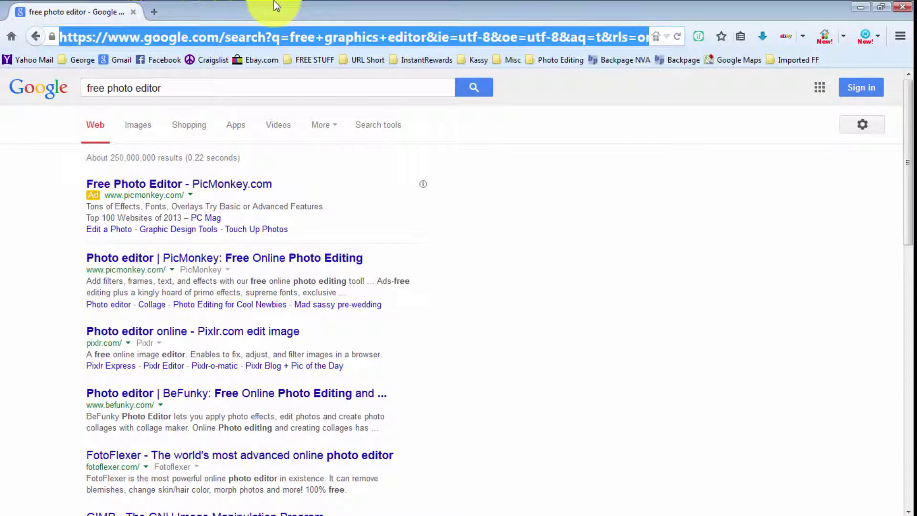
text(ribbet.com)
key(Return)
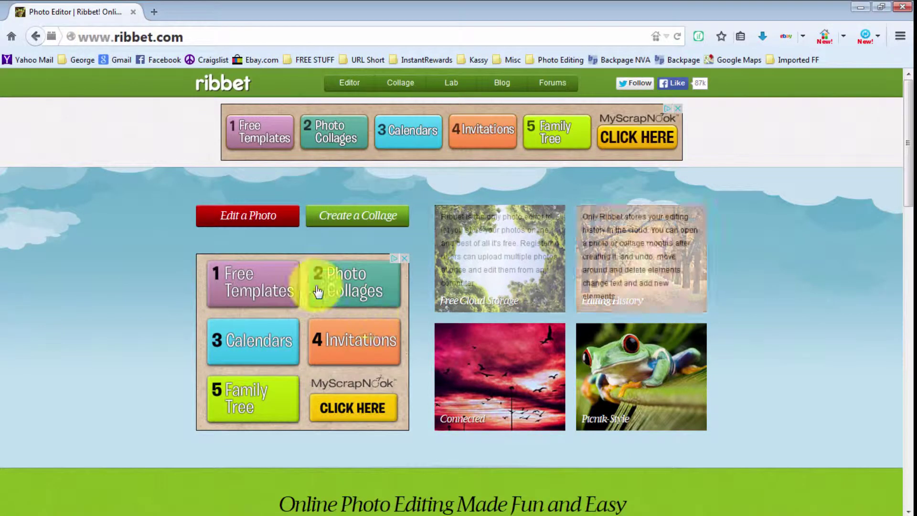
Scroll through the Ribbet home page, then launch the Editor from the navigation bar
scroll(317, 291, down, 10)
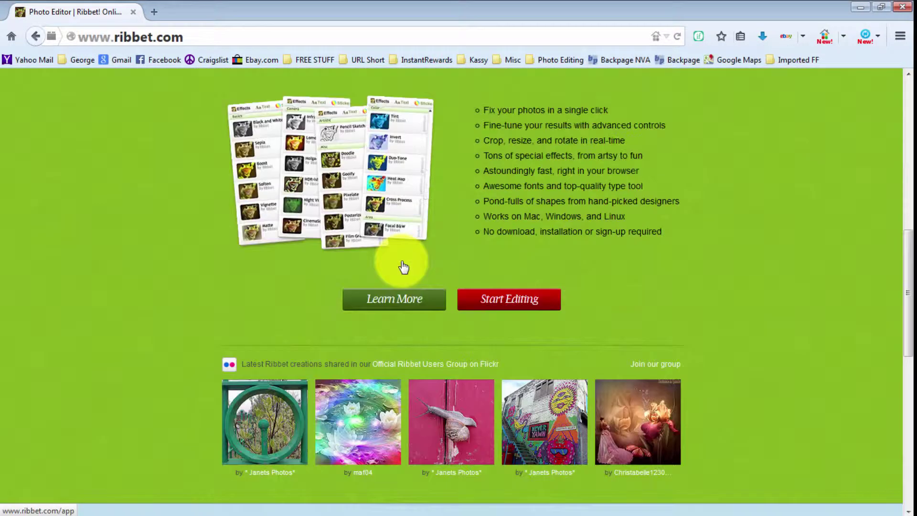
scroll(404, 267, down, 8)
scroll(395, 260, up, 4)
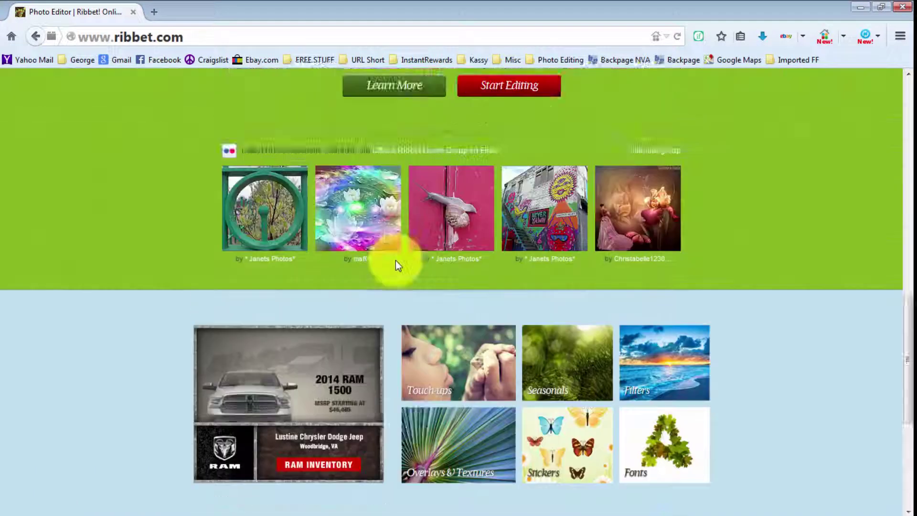
scroll(396, 261, up, 10)
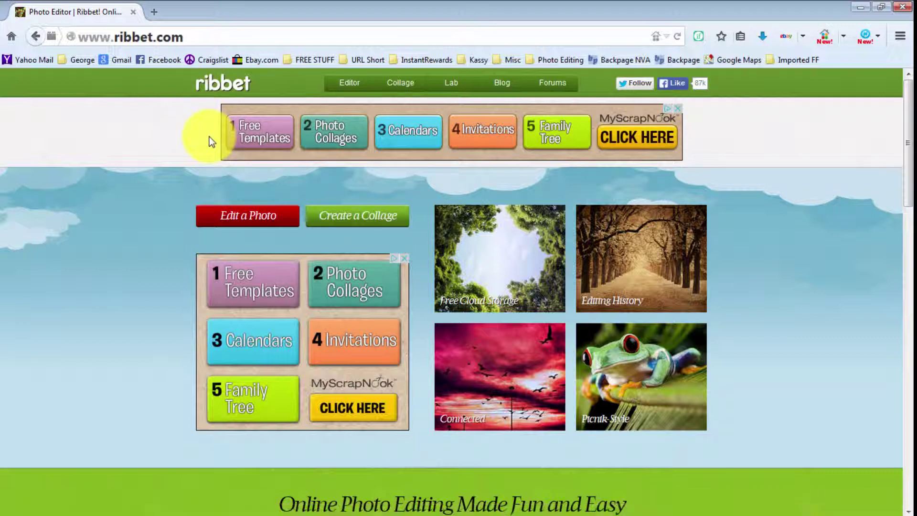
click(347, 87)
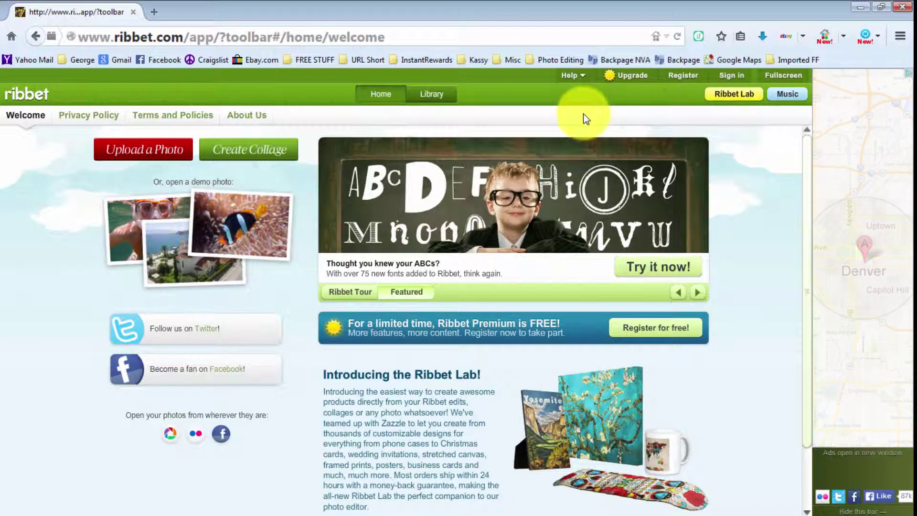
Dismiss the account creation form and sign in with the account username and password
drag(566, 128, 663, 87)
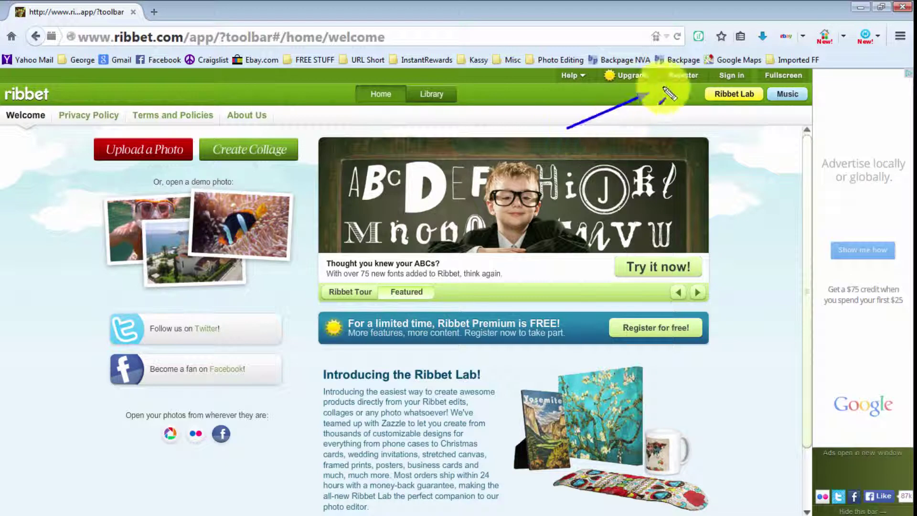
click(682, 76)
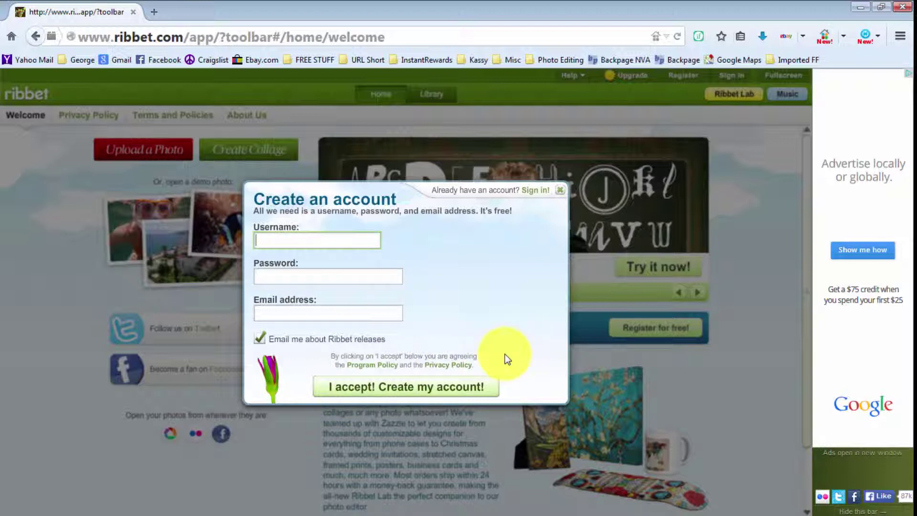
click(561, 191)
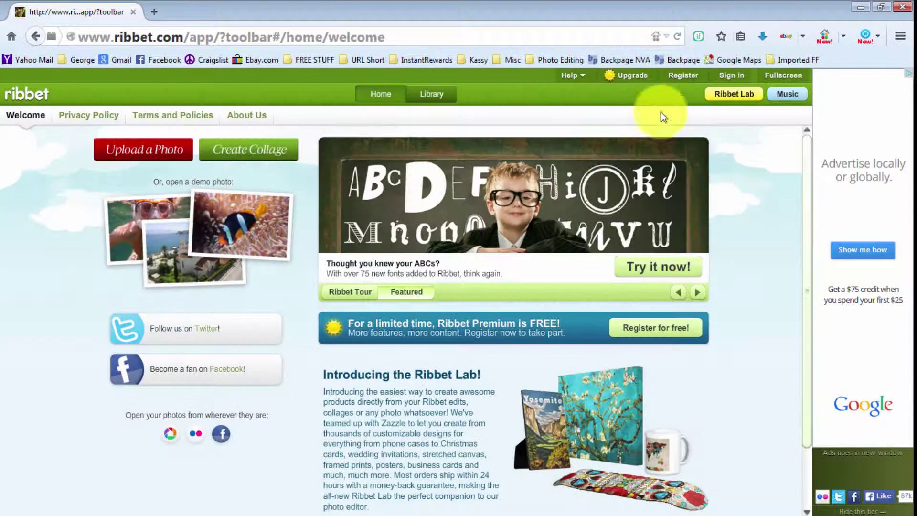
click(730, 77)
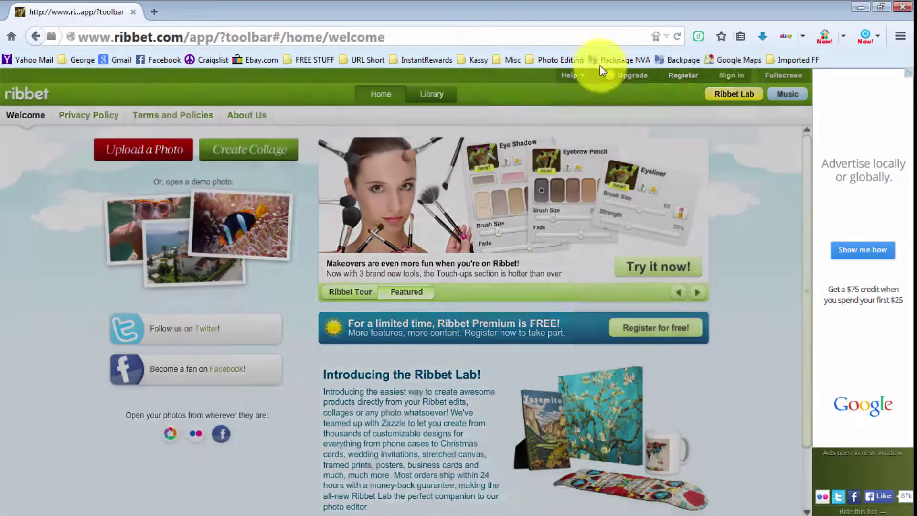
text(georgelb85)
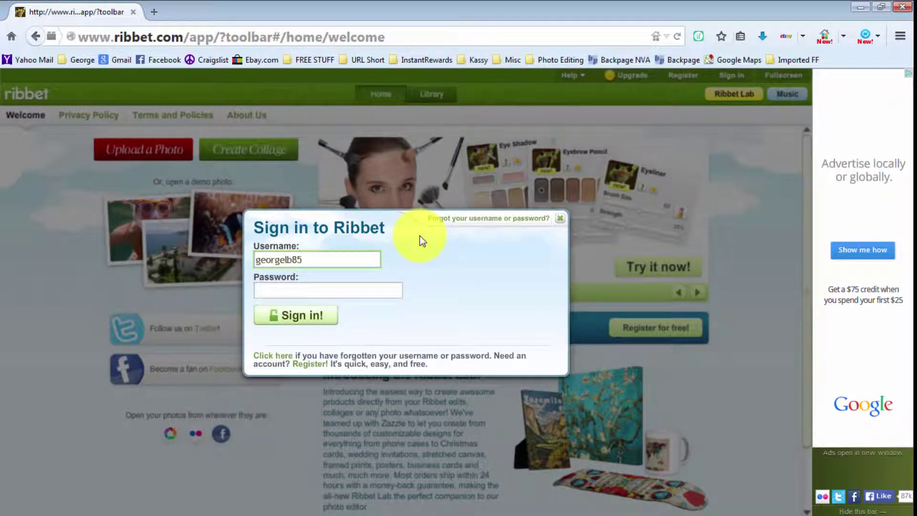
key(Tab)
text(********)
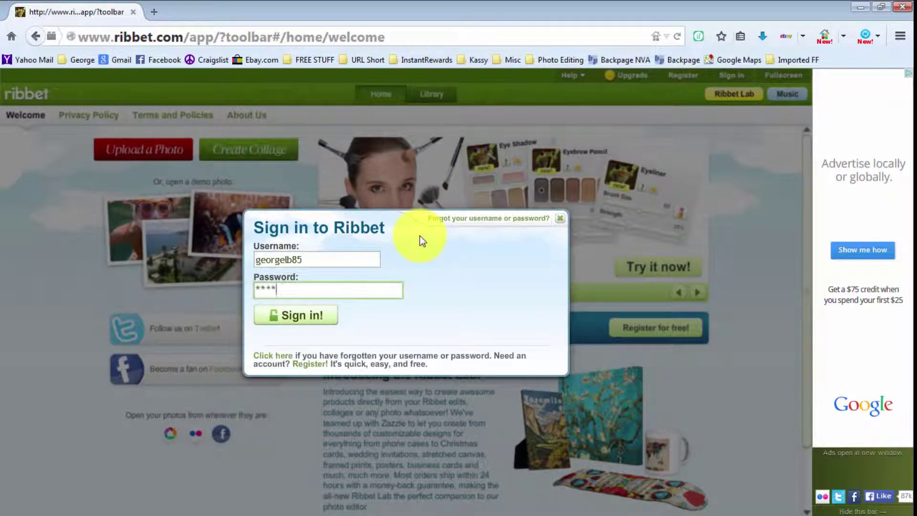
key(Return)
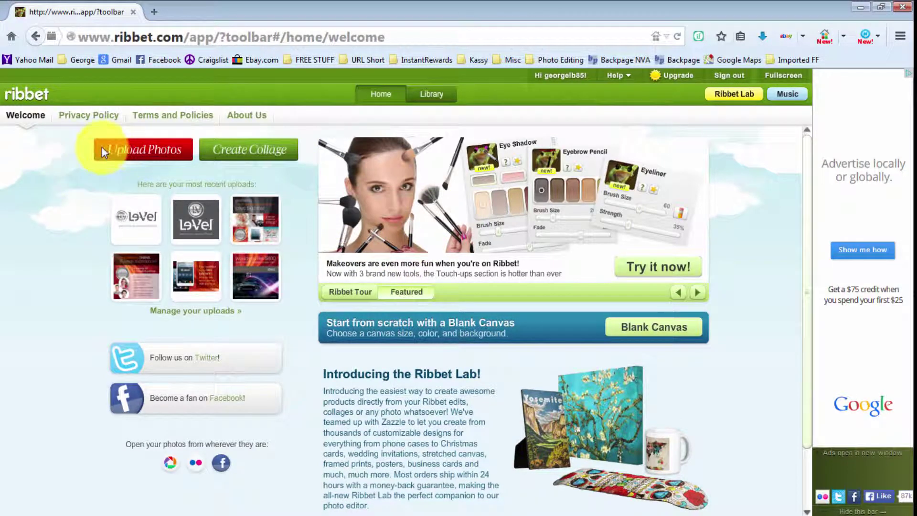
Start a photo upload and browse the Desktop folders in the file picker
click(127, 145)
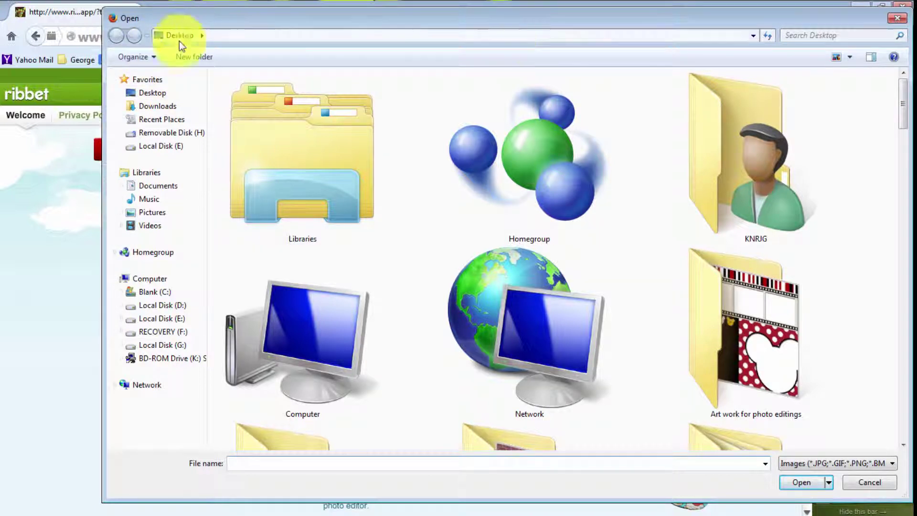
click(151, 93)
click(712, 299)
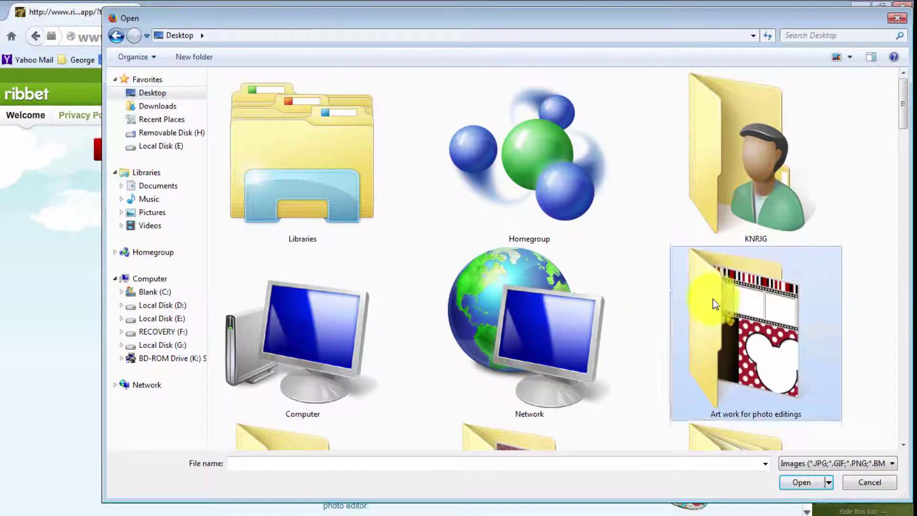
scroll(713, 299, down, 5)
scroll(544, 204, down, 5)
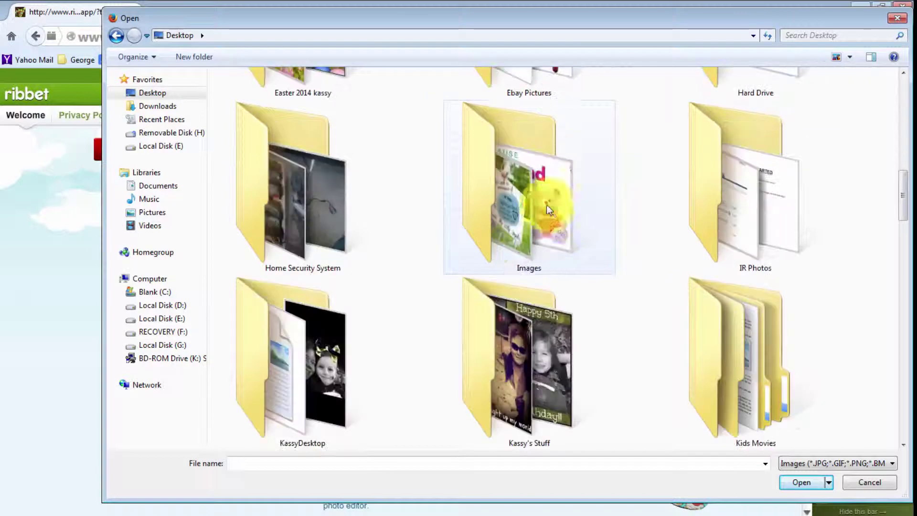
scroll(417, 191, up, 2)
double_click(515, 316)
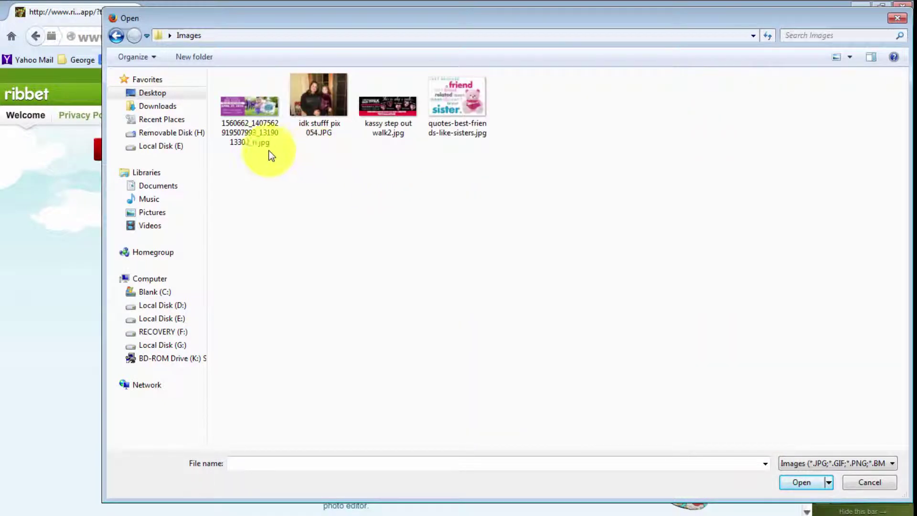
Open star.png from Desktop > Art work for photo editings > 4ofjuly
click(116, 36)
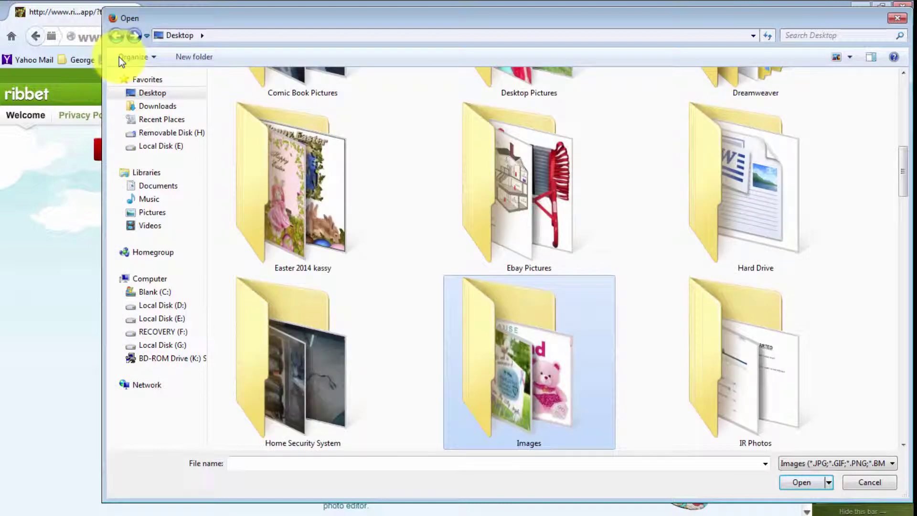
scroll(382, 253, up, 3)
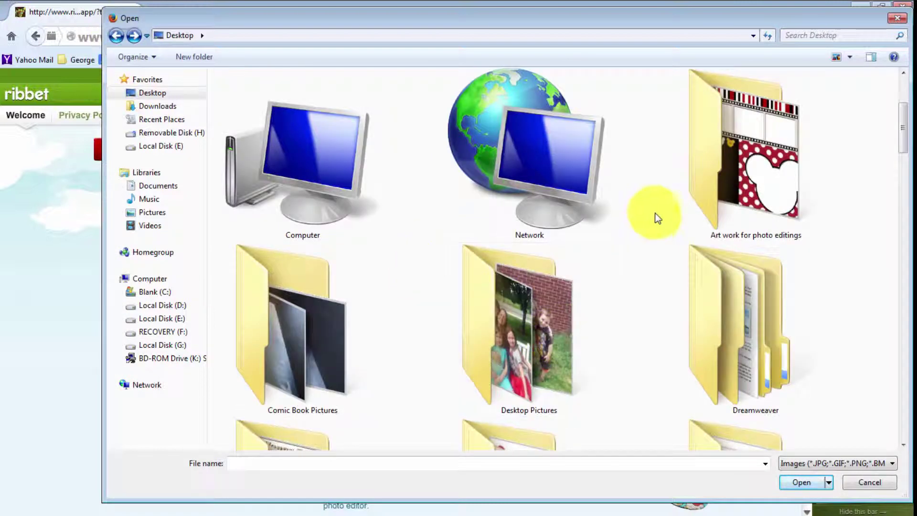
scroll(693, 239, up, 3)
double_click(752, 331)
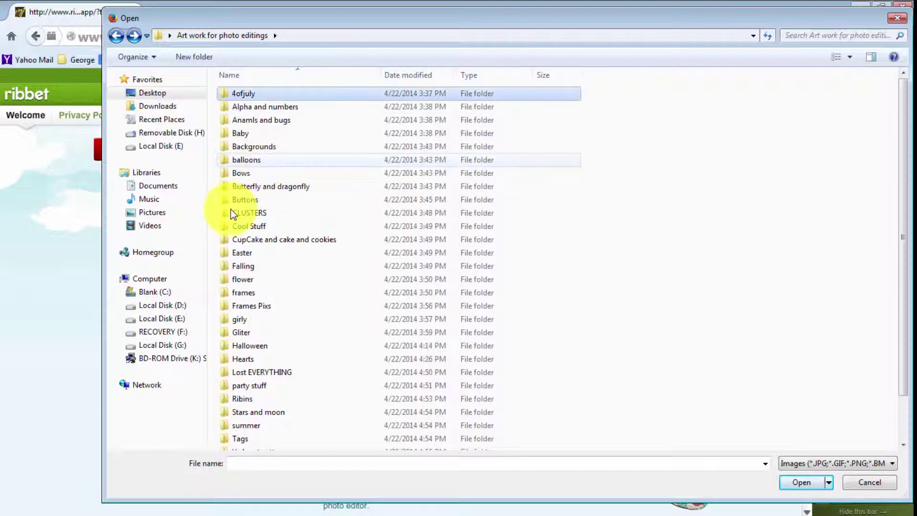
double_click(267, 93)
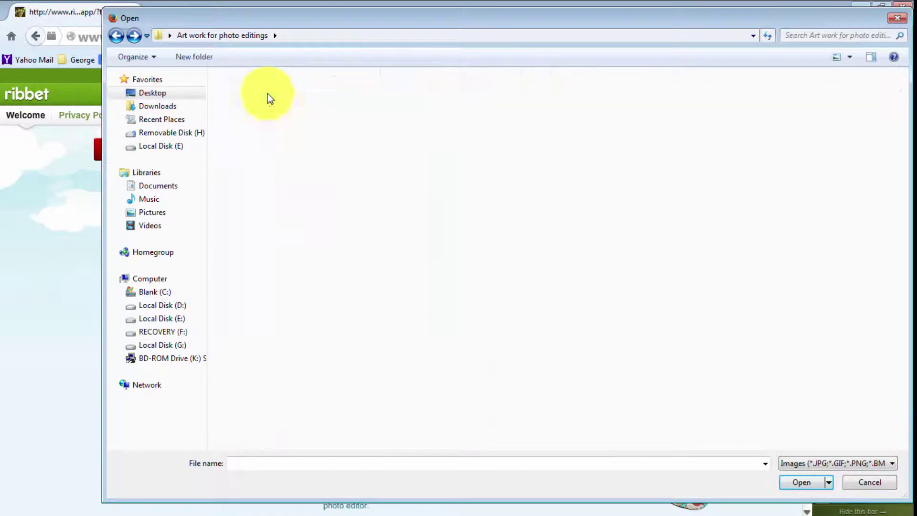
double_click(674, 269)
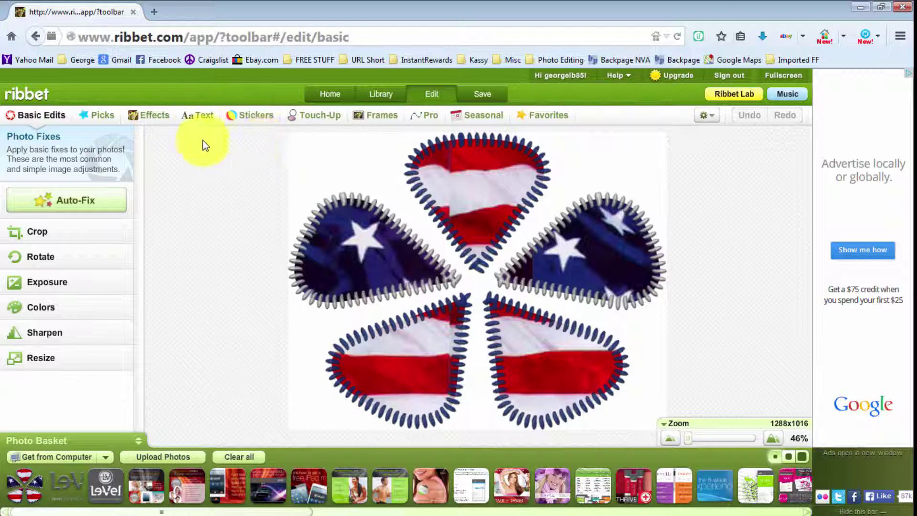
click(192, 117)
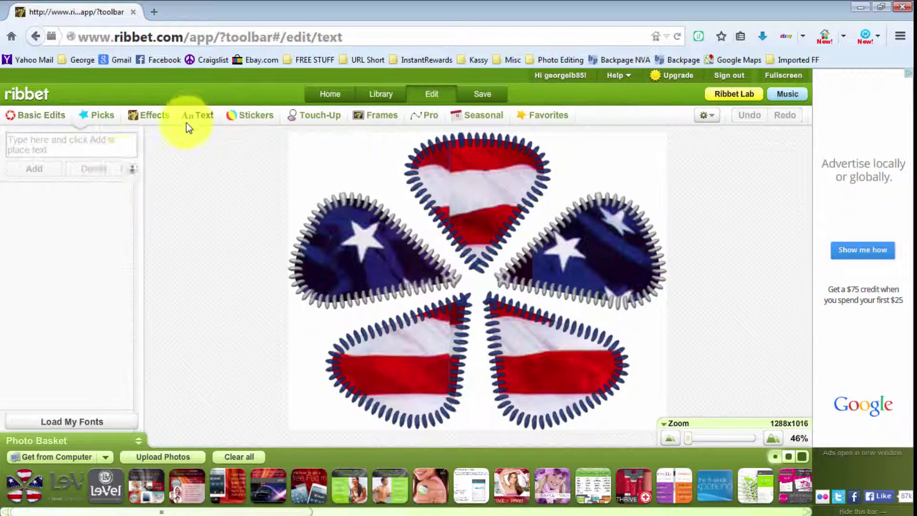
click(57, 144)
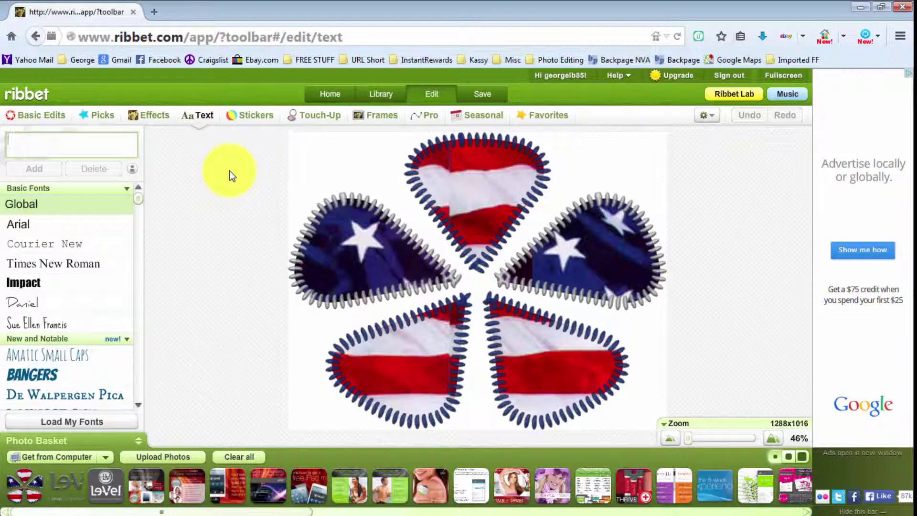
text(http://)
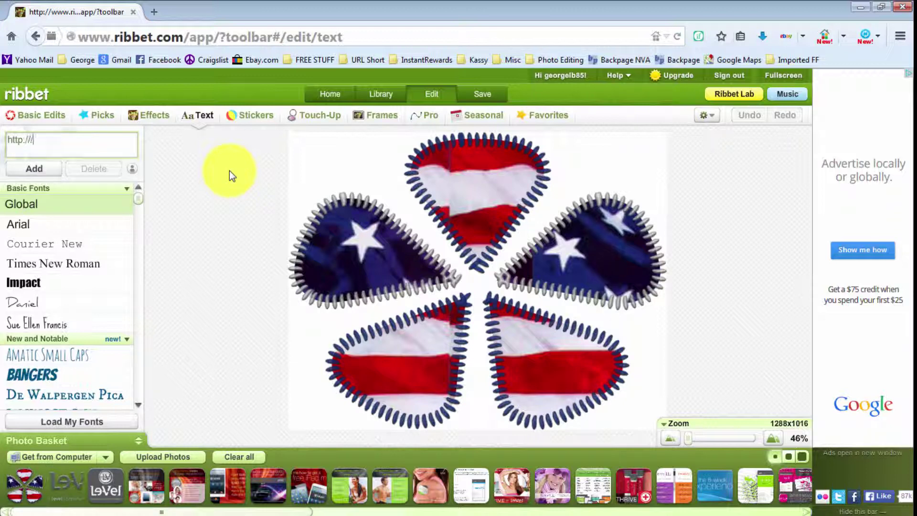
text(www.facebook.com)
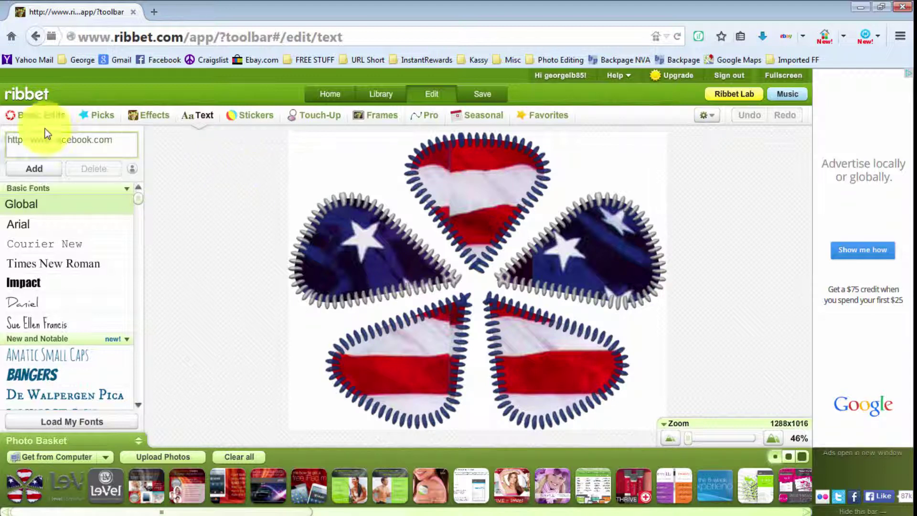
click(37, 169)
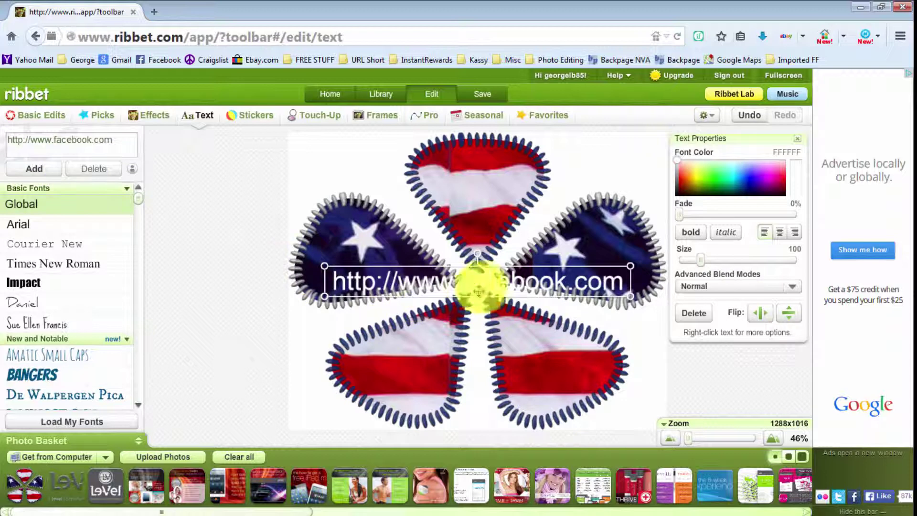
drag(513, 284, 534, 372)
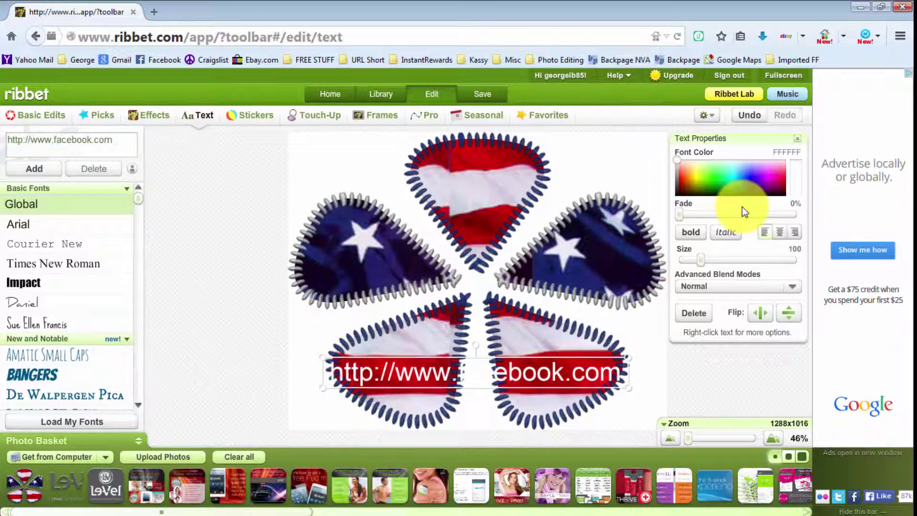
Set the text's font colour to near-black 040404
click(746, 174)
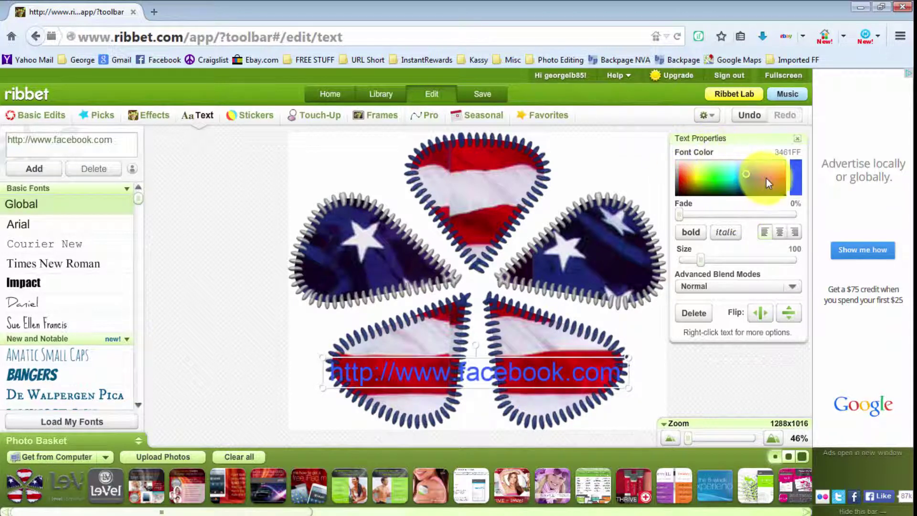
mouse_move(746, 174)
mouse_down()
mouse_move(780, 171)
mouse_move(732, 171)
mouse_up()
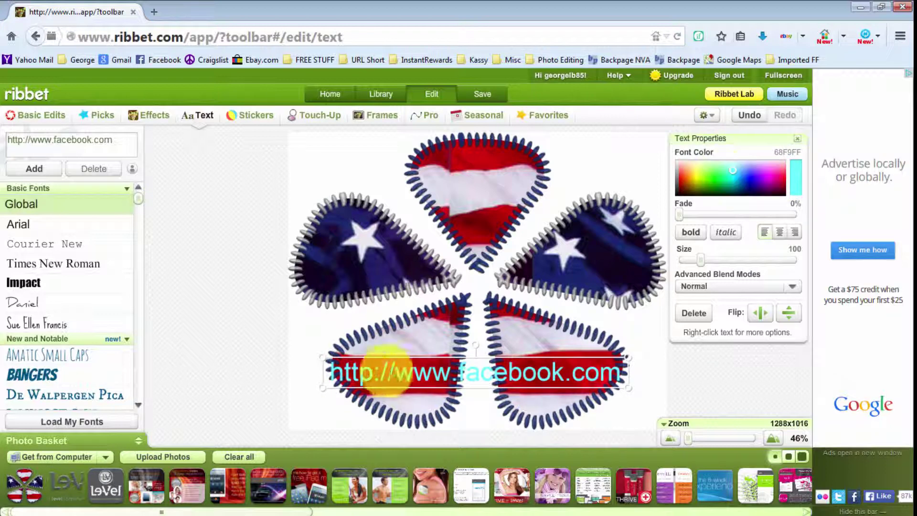
mouse_move(734, 172)
mouse_down()
mouse_move(680, 180)
mouse_move(667, 209)
mouse_up()
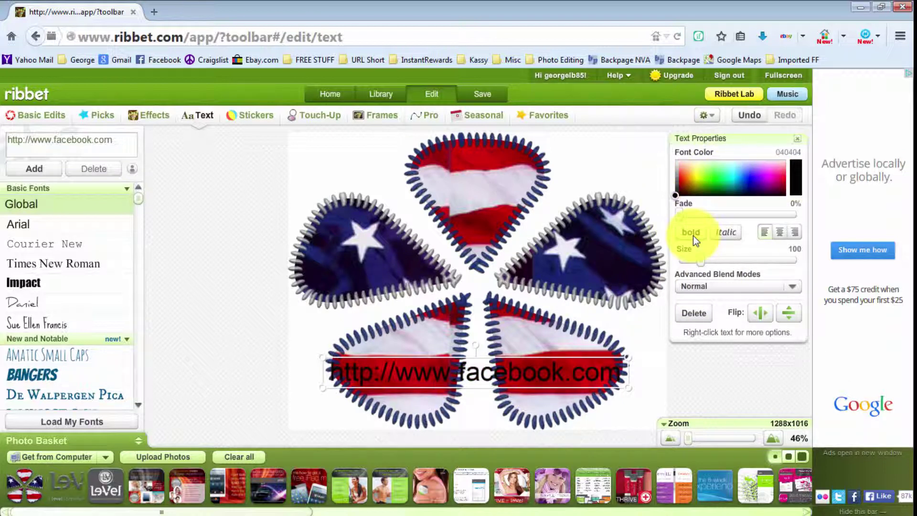
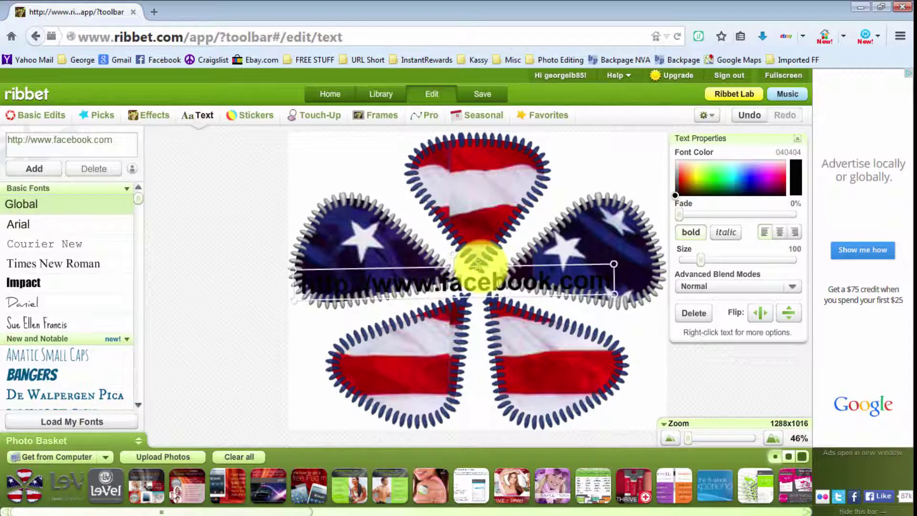
drag(480, 282, 481, 403)
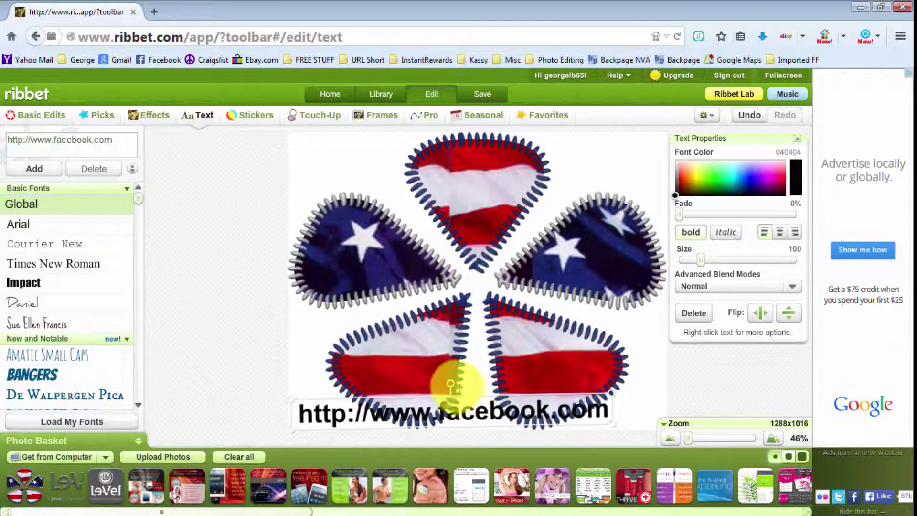
mouse_move(439, 375)
mouse_down()
mouse_move(454, 377)
mouse_move(437, 390)
mouse_move(451, 384)
mouse_up()
click(463, 416)
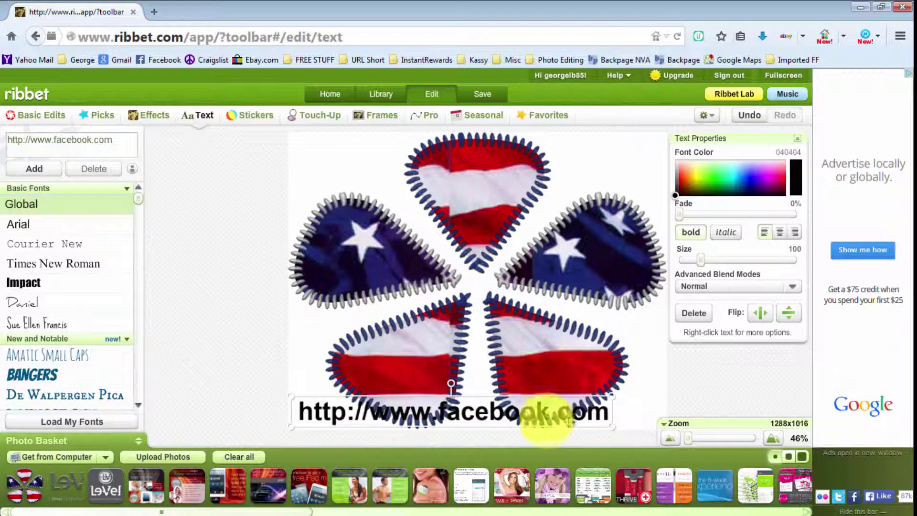
drag(472, 414, 492, 419)
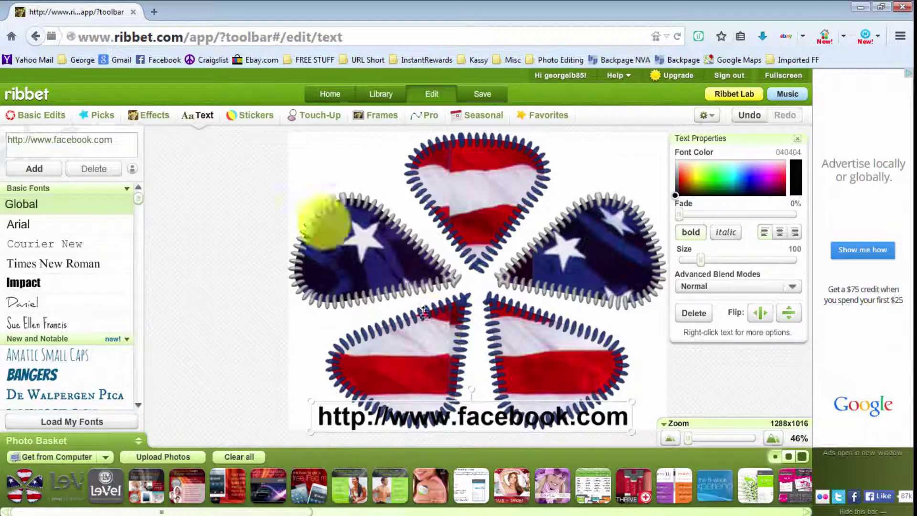
click(186, 153)
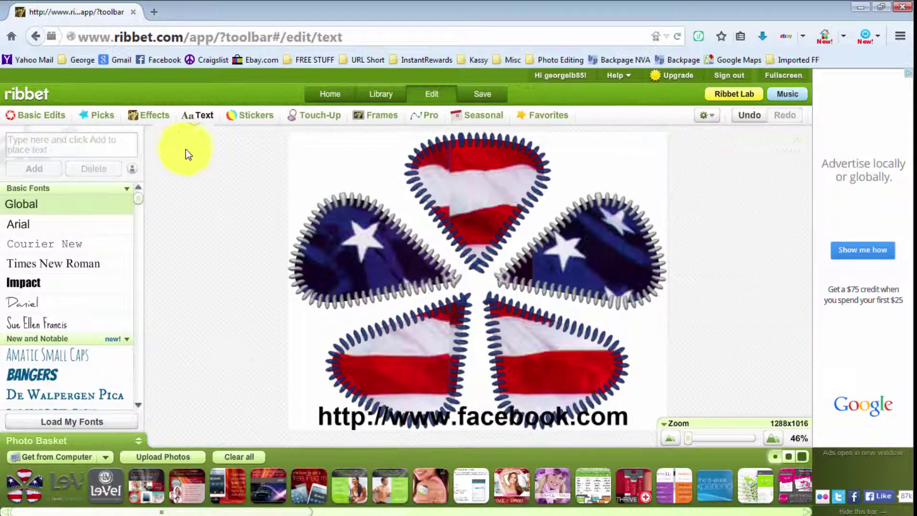
Add the text 'HAPPY 4TH OF JULY!' to the picture and move it higher
click(197, 115)
click(76, 146)
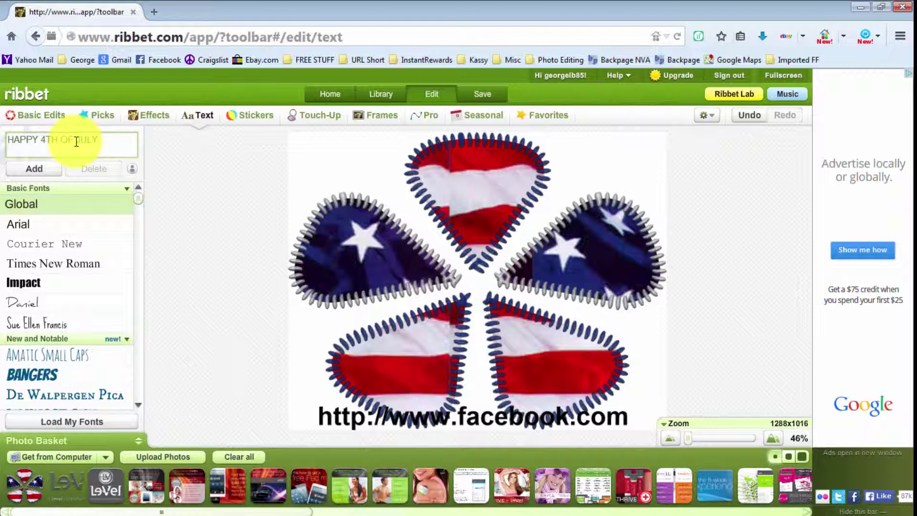
click(40, 165)
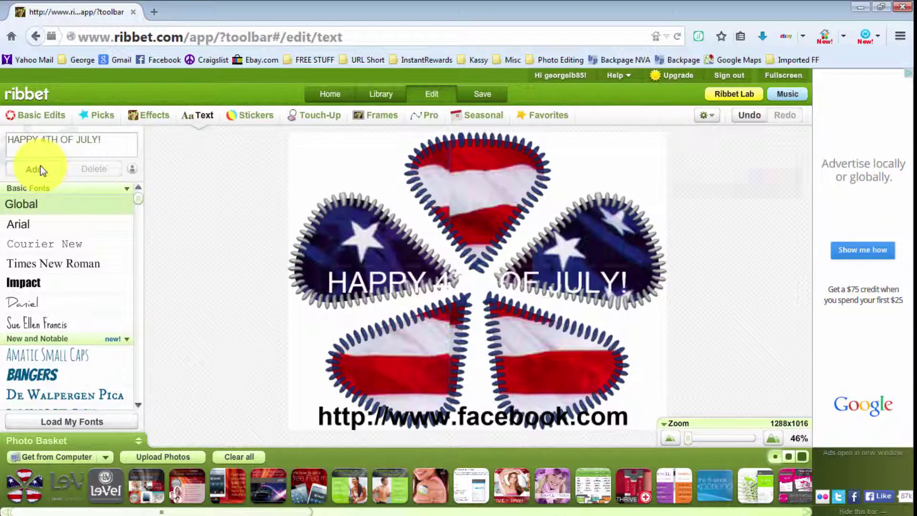
drag(522, 287, 523, 251)
Style the greeting bold, Poetsen One and purple, positioned across the top petal
drag(680, 168, 784, 179)
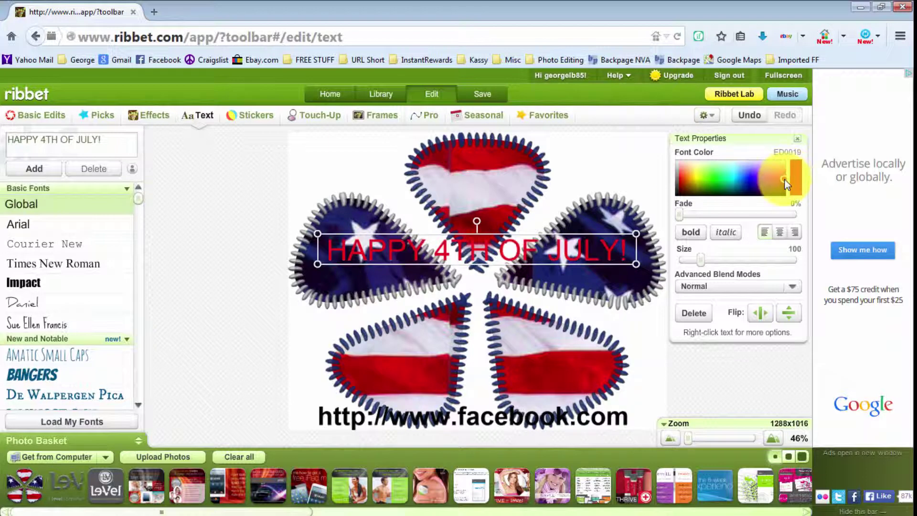
click(693, 232)
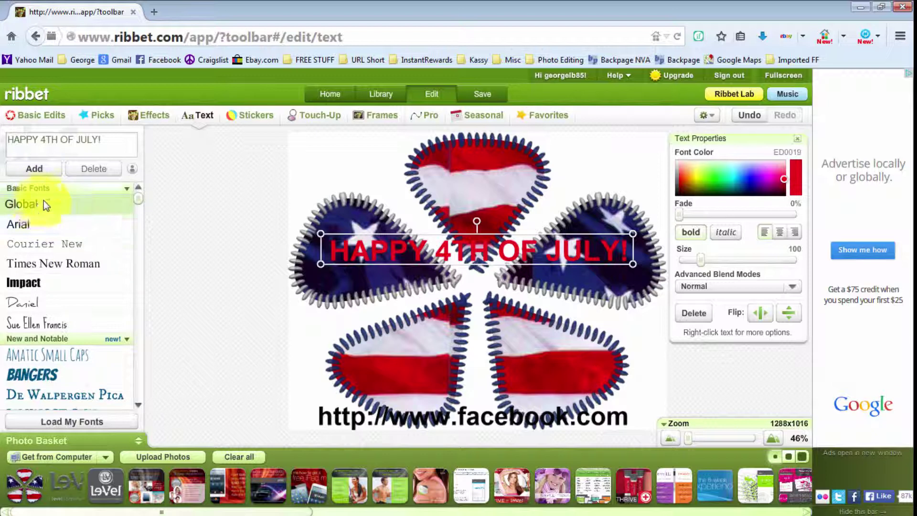
scroll(48, 281, down, 3)
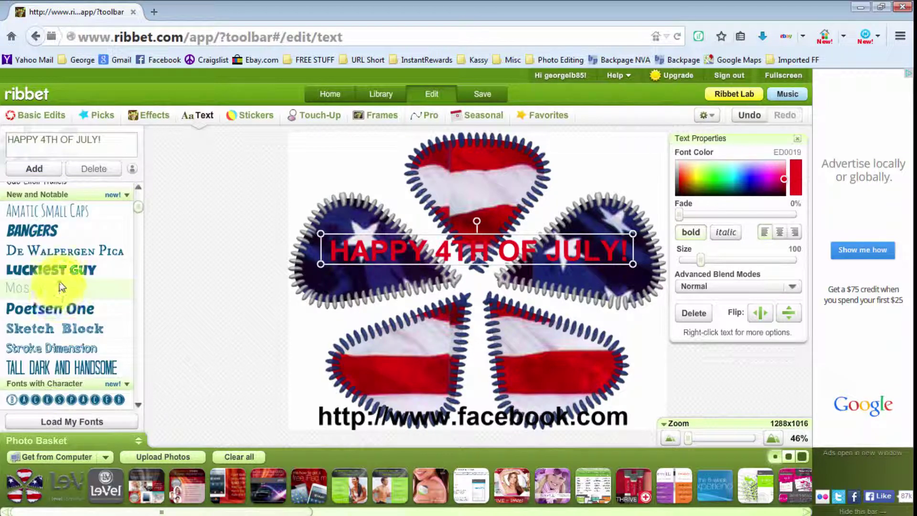
click(45, 312)
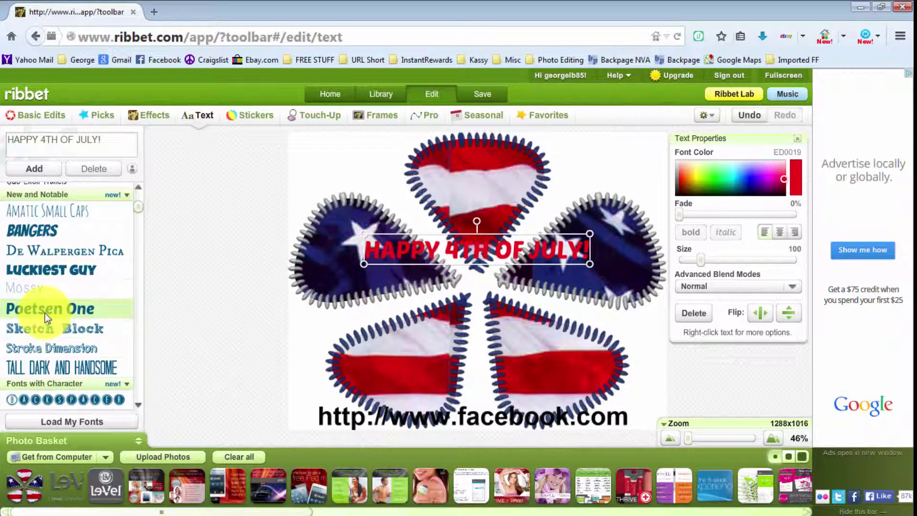
drag(538, 250, 534, 171)
click(757, 176)
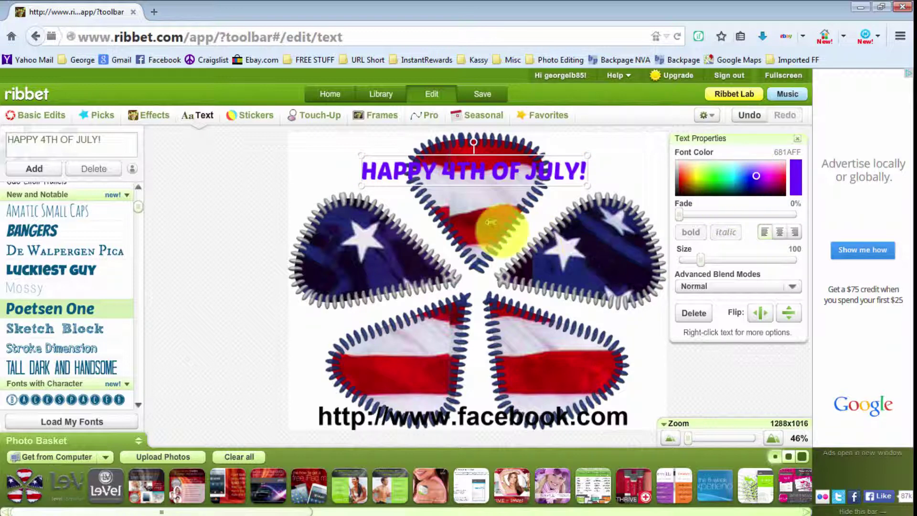
click(588, 279)
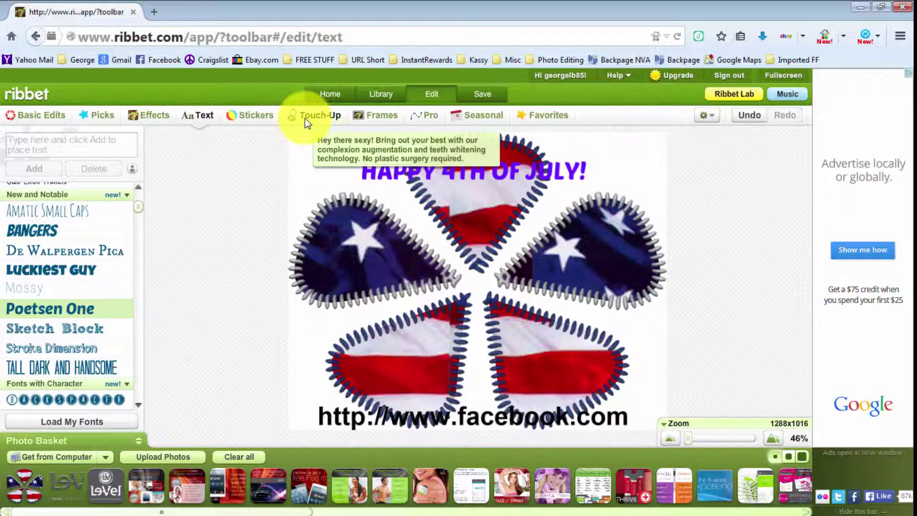
Browse the Frames list, scrolling down through the styles and back up
click(374, 116)
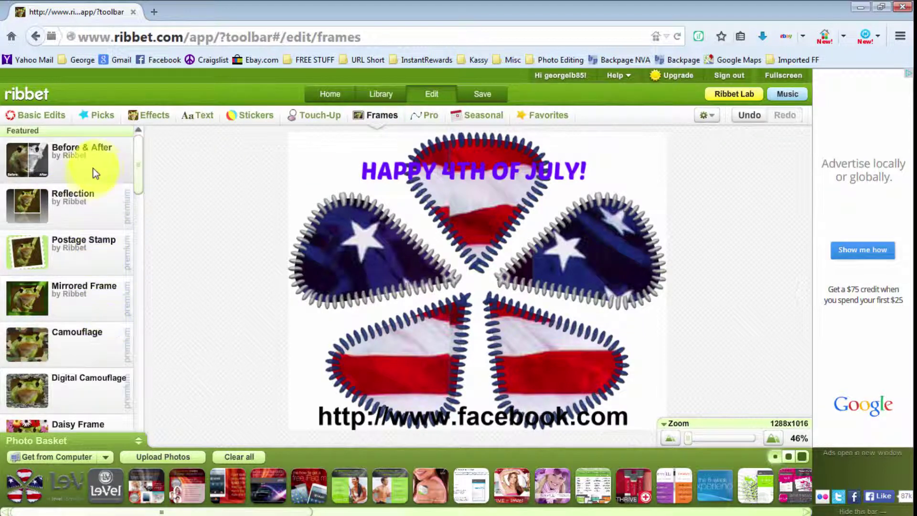
scroll(85, 292, down, 3)
scroll(84, 292, down, 15)
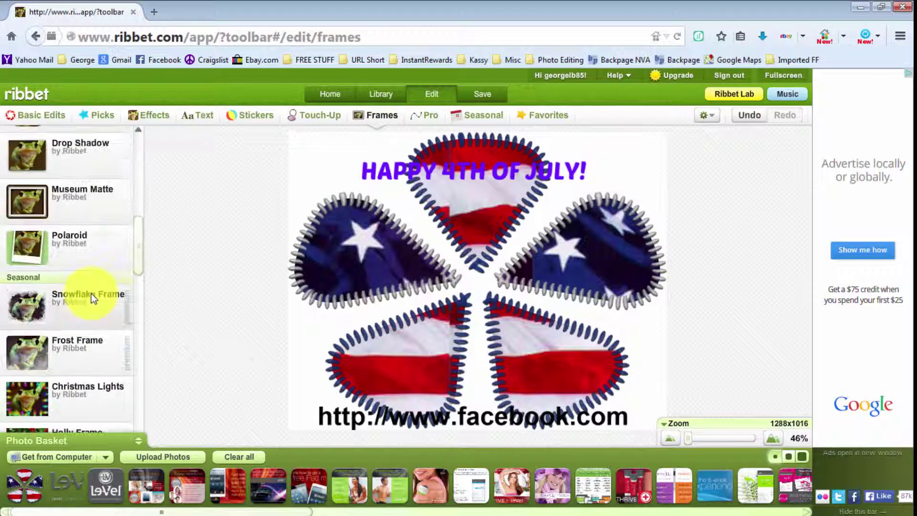
scroll(92, 293, down, 10)
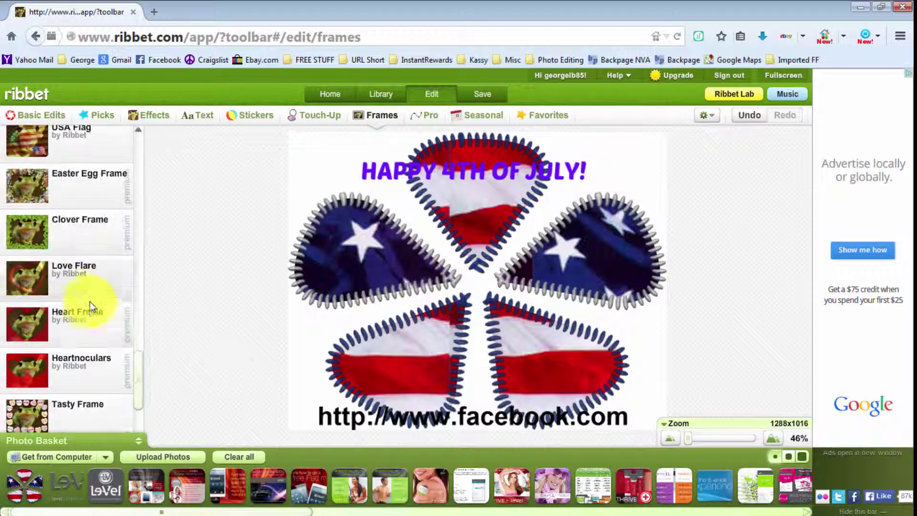
scroll(91, 319, up, 10)
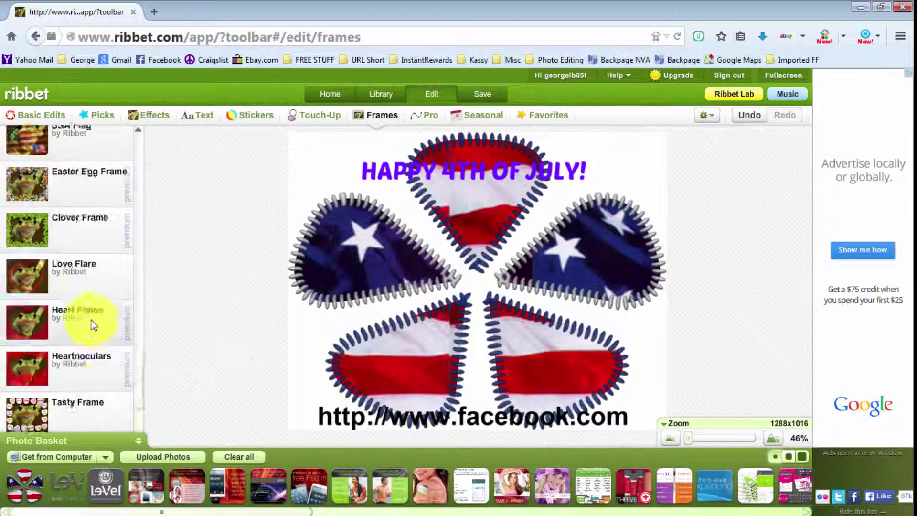
scroll(92, 319, up, 8)
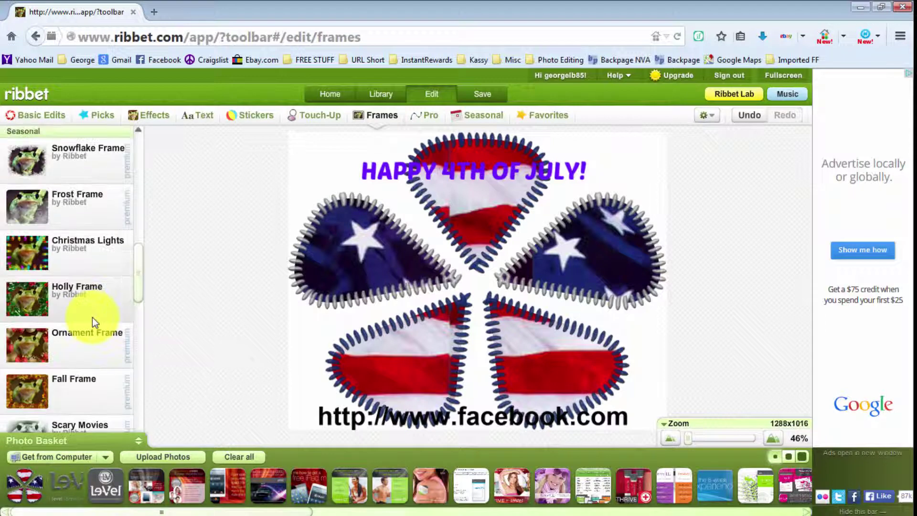
scroll(93, 317, up, 5)
scroll(93, 317, up, 8)
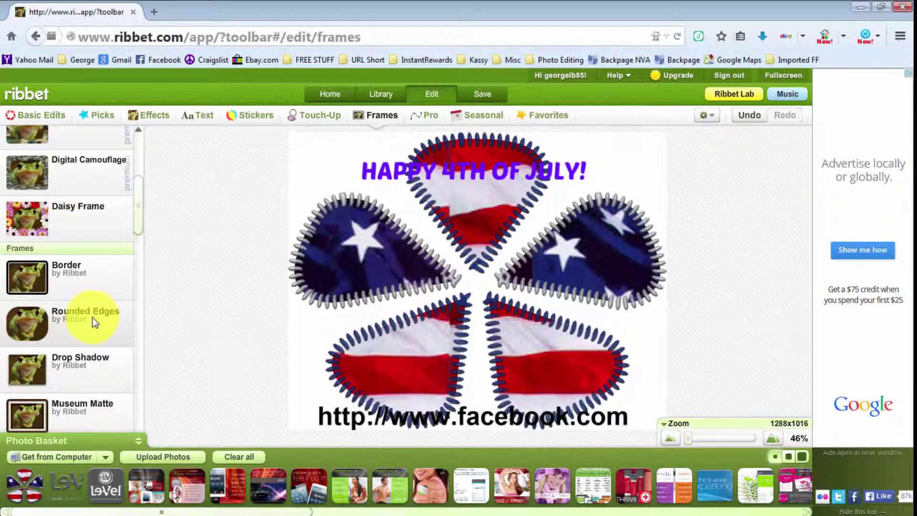
Scroll the Touch-Up effects down to the Pro tools such as Dodging, Burning and Clone
click(302, 117)
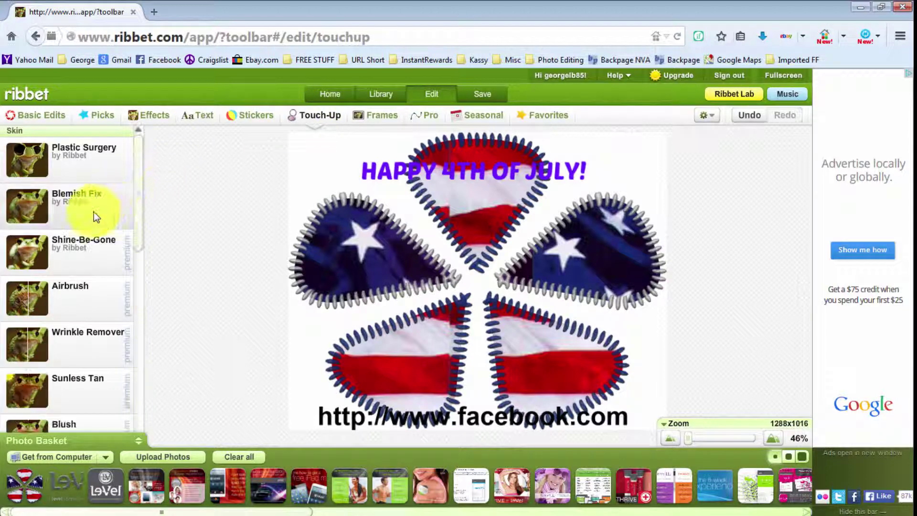
scroll(98, 260, down, 3)
scroll(98, 260, up, 3)
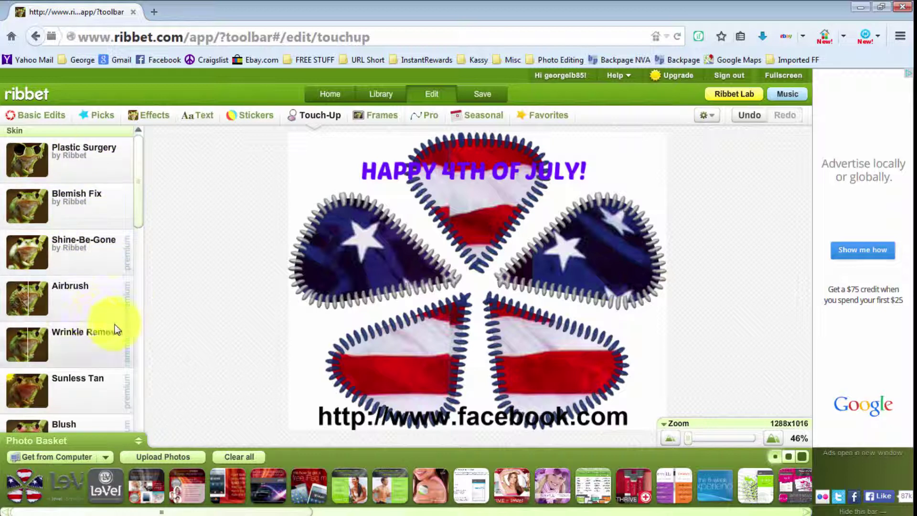
scroll(114, 325, down, 3)
scroll(102, 309, down, 3)
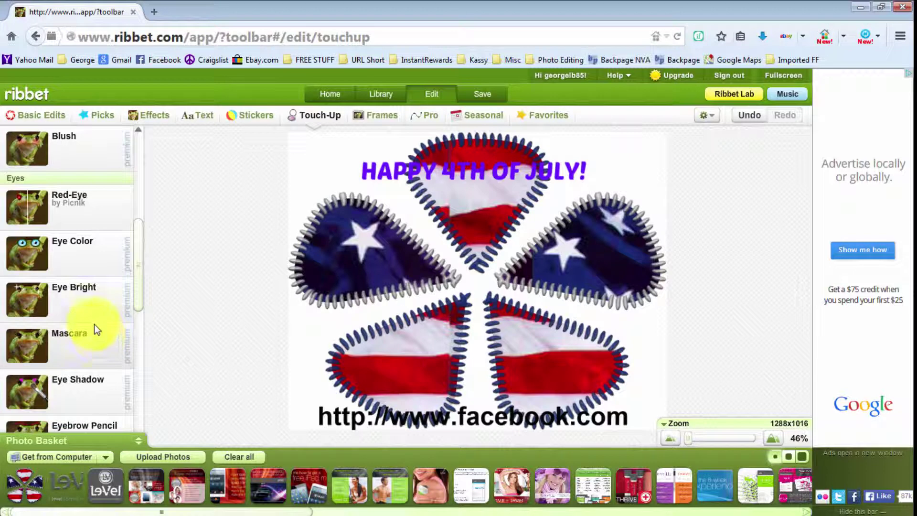
scroll(98, 322, down, 4)
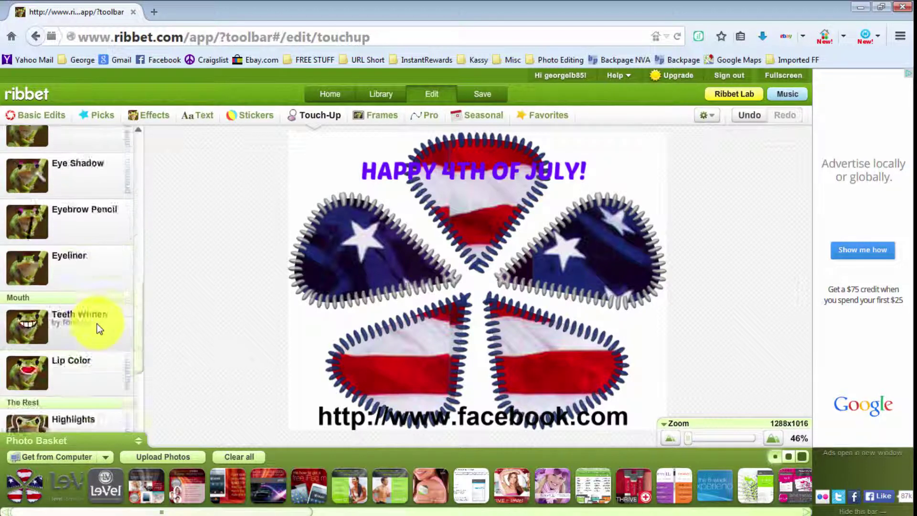
scroll(97, 324, down, 2)
scroll(98, 328, down, 4)
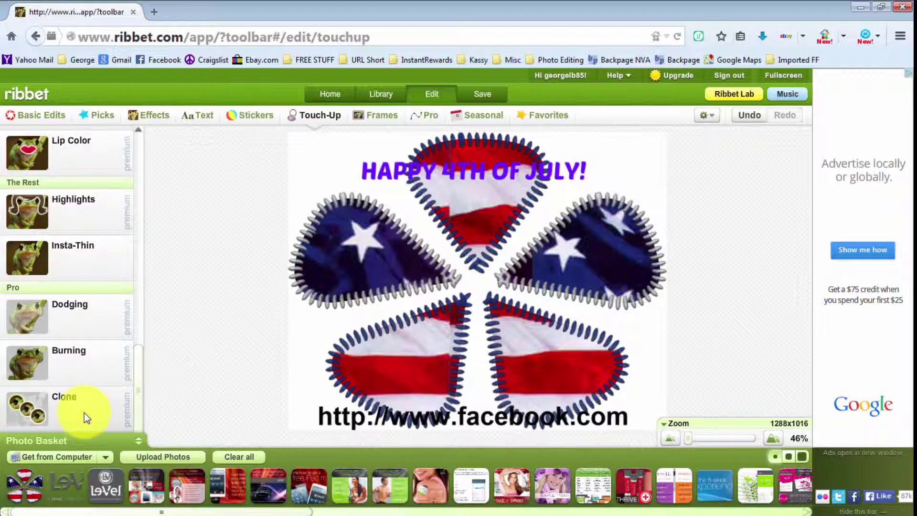
Try Clone with brush sizes 18 and 33 over the greeting and top petal, then discard it
click(59, 402)
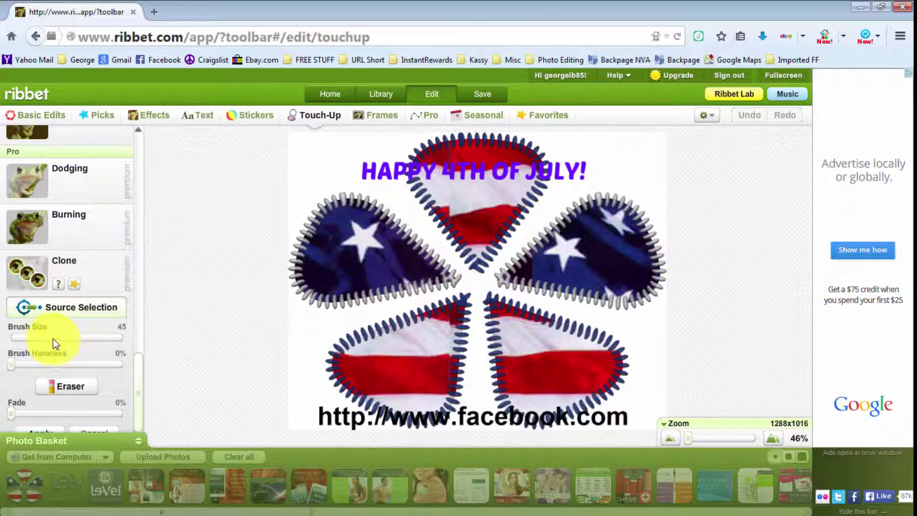
mouse_move(54, 339)
mouse_down()
mouse_move(18, 341)
mouse_move(45, 340)
mouse_move(30, 340)
mouse_up()
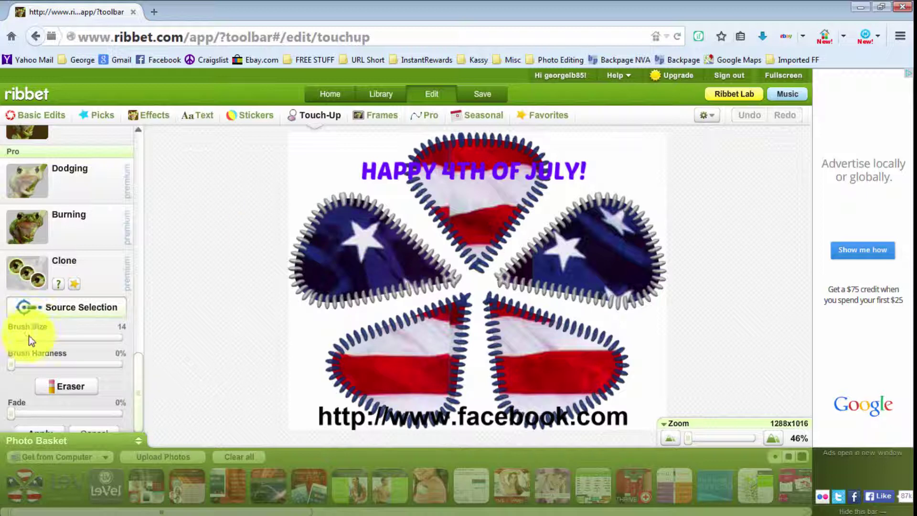
drag(44, 337, 44, 338)
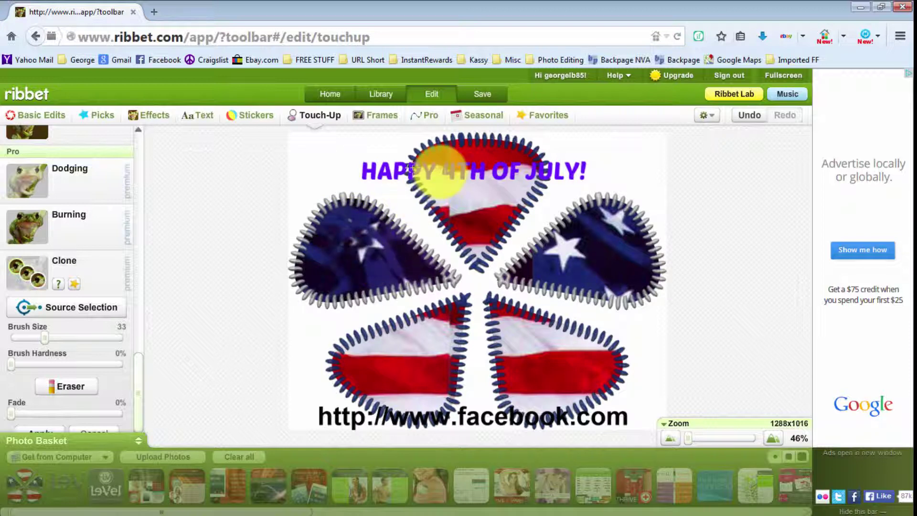
mouse_move(457, 174)
mouse_down()
mouse_move(434, 167)
mouse_move(467, 160)
mouse_move(506, 179)
mouse_move(522, 173)
mouse_move(497, 195)
mouse_move(489, 182)
mouse_up()
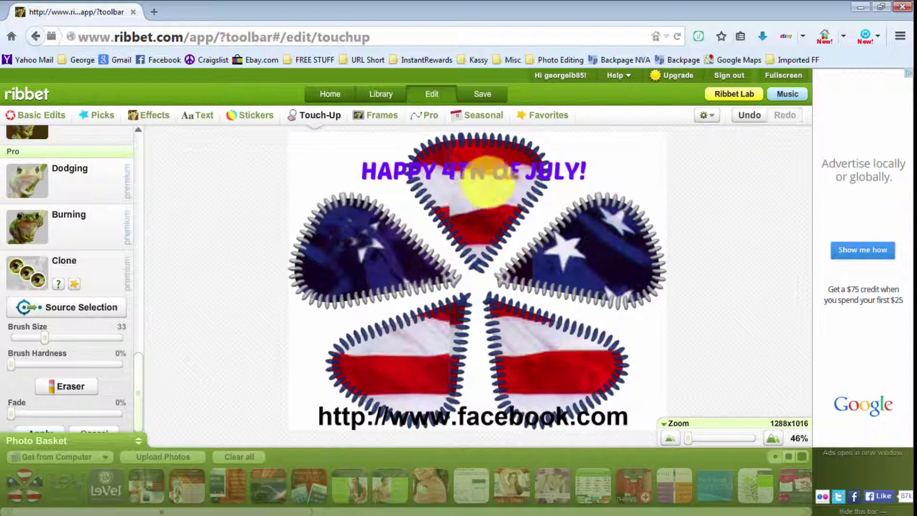
key(ctrl+z)
mouse_move(504, 230)
mouse_down()
mouse_move(460, 205)
mouse_move(487, 256)
mouse_move(536, 259)
mouse_move(531, 289)
mouse_move(420, 205)
mouse_move(466, 272)
mouse_move(561, 215)
mouse_move(587, 227)
mouse_move(430, 210)
mouse_move(549, 256)
mouse_move(446, 176)
mouse_move(482, 234)
mouse_move(440, 161)
mouse_move(672, 307)
mouse_move(563, 256)
mouse_move(505, 195)
mouse_move(552, 266)
mouse_move(589, 263)
mouse_move(563, 296)
mouse_move(509, 273)
mouse_move(432, 276)
mouse_up()
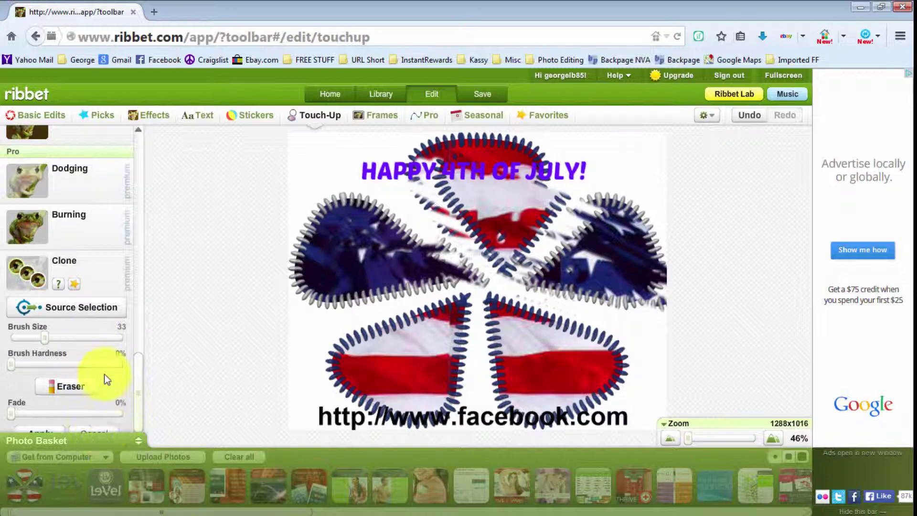
scroll(104, 377, down, 1)
click(86, 422)
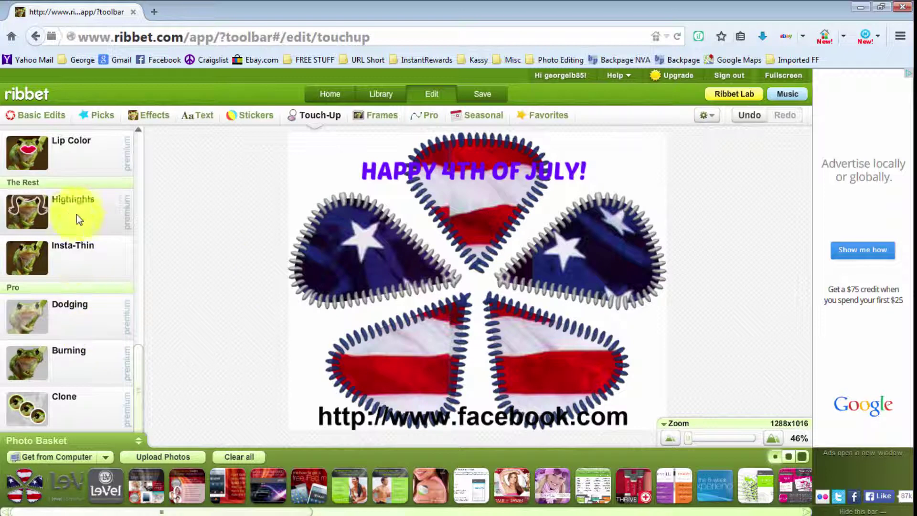
Retry Clone near the flower centre, erase those marks, and bring up the Frames list
click(58, 413)
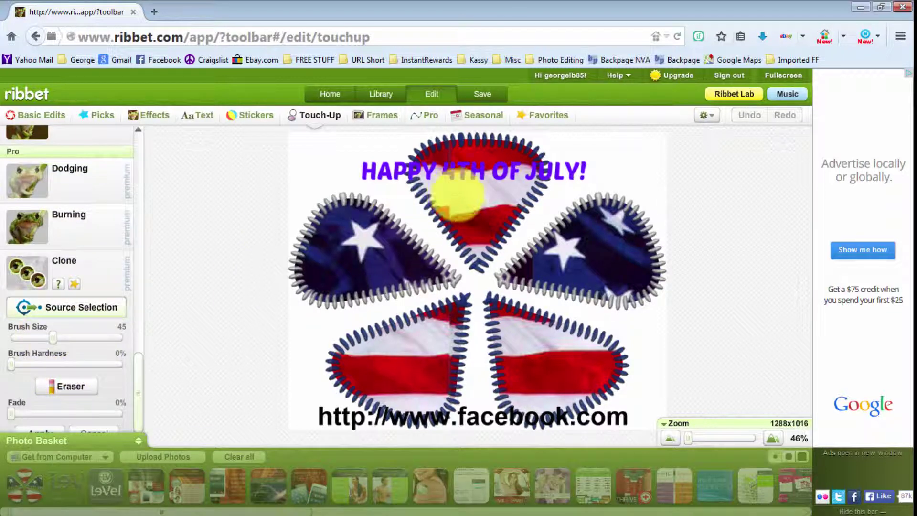
mouse_move(477, 206)
mouse_down()
mouse_move(537, 256)
mouse_move(513, 270)
mouse_move(549, 308)
mouse_up()
click(57, 387)
mouse_move(485, 255)
mouse_down()
mouse_move(579, 260)
mouse_move(579, 270)
mouse_move(550, 282)
mouse_move(492, 238)
mouse_move(564, 257)
mouse_move(543, 262)
mouse_move(568, 269)
mouse_move(477, 277)
mouse_move(518, 282)
mouse_move(456, 253)
mouse_up()
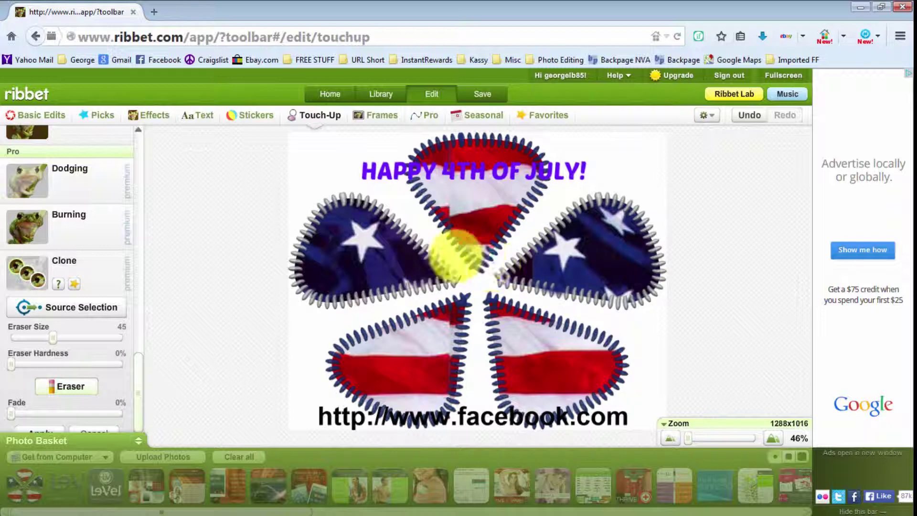
click(376, 115)
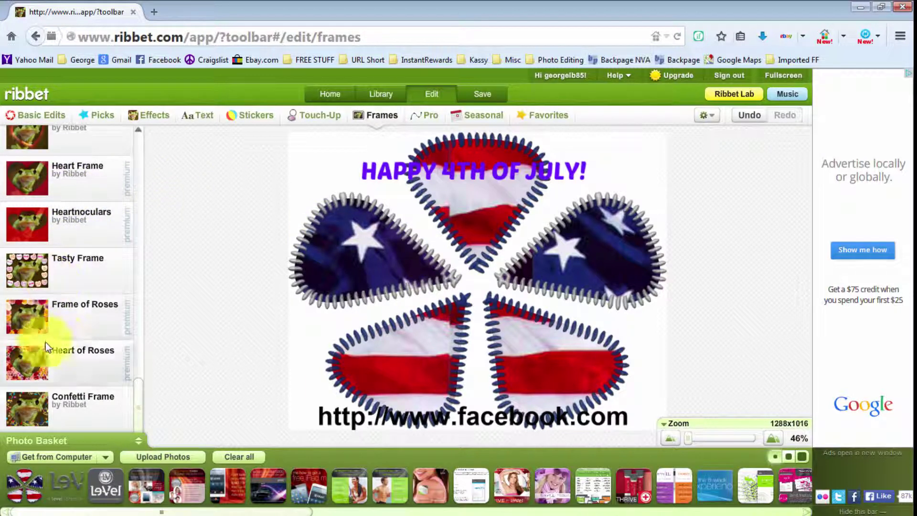
Preview the Heart of Roses frame at larger and smaller rose sizes, then discard it
click(67, 362)
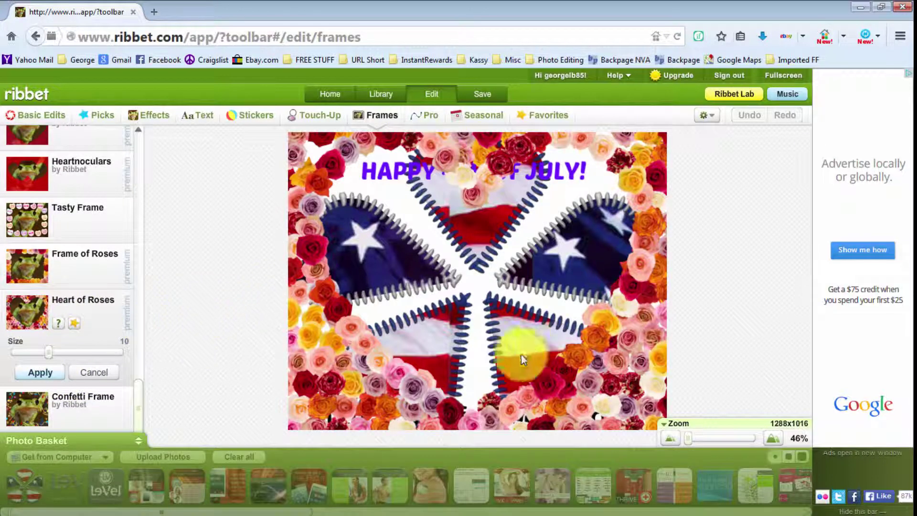
click(71, 352)
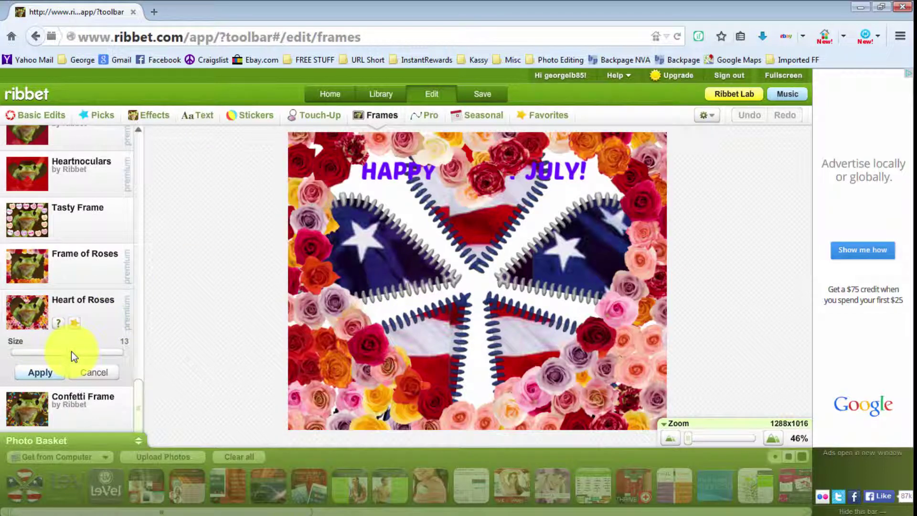
click(36, 349)
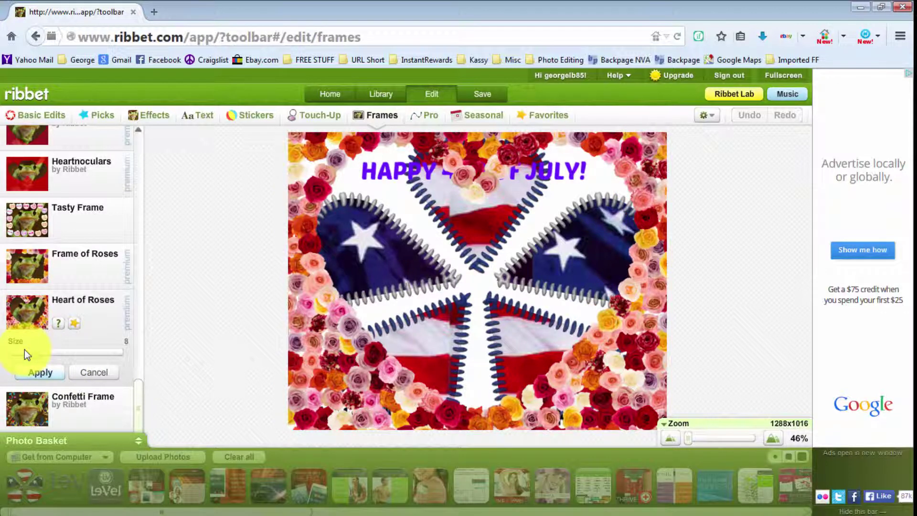
click(32, 353)
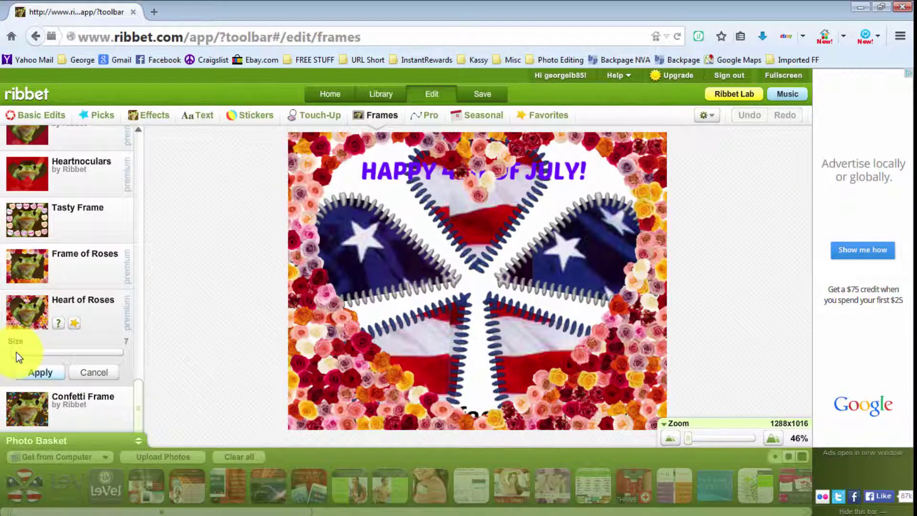
click(99, 371)
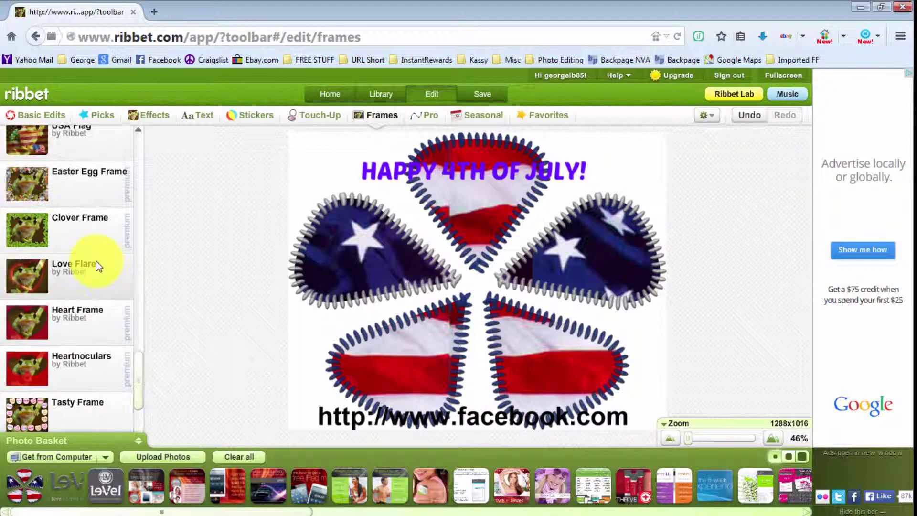
Preview and discard the Frame It Pink frame and the Scary Movies effect
scroll(96, 260, up, 5)
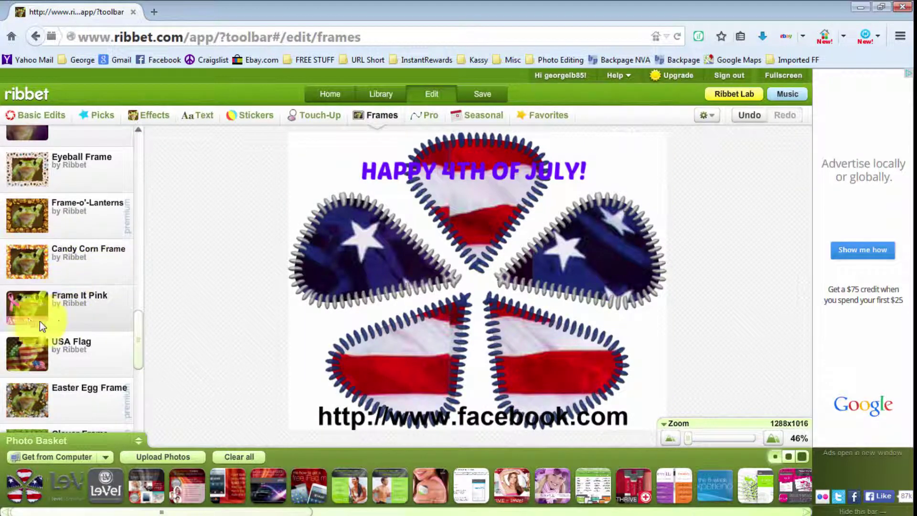
click(44, 305)
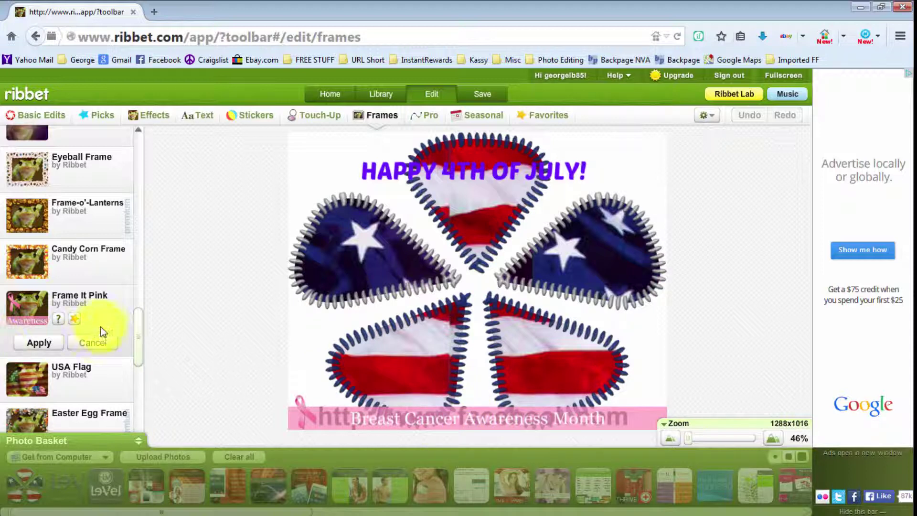
click(94, 342)
scroll(91, 294, up, 5)
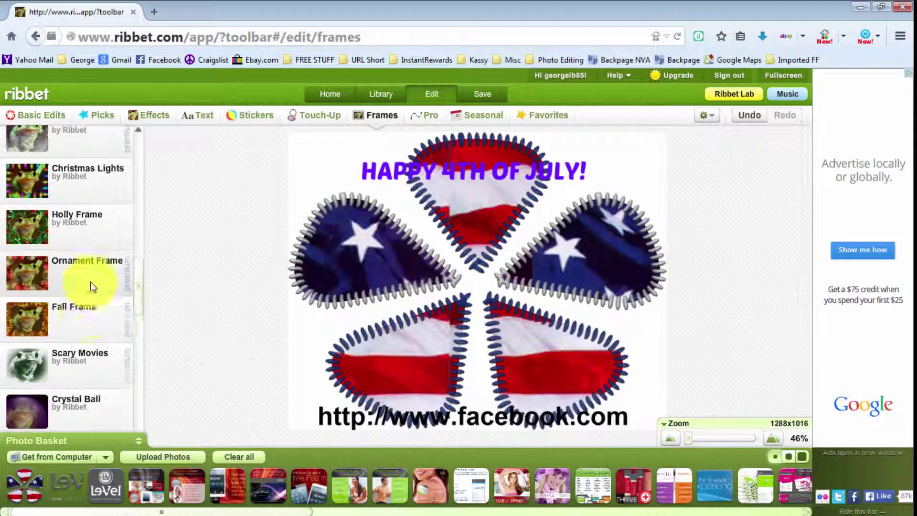
click(75, 357)
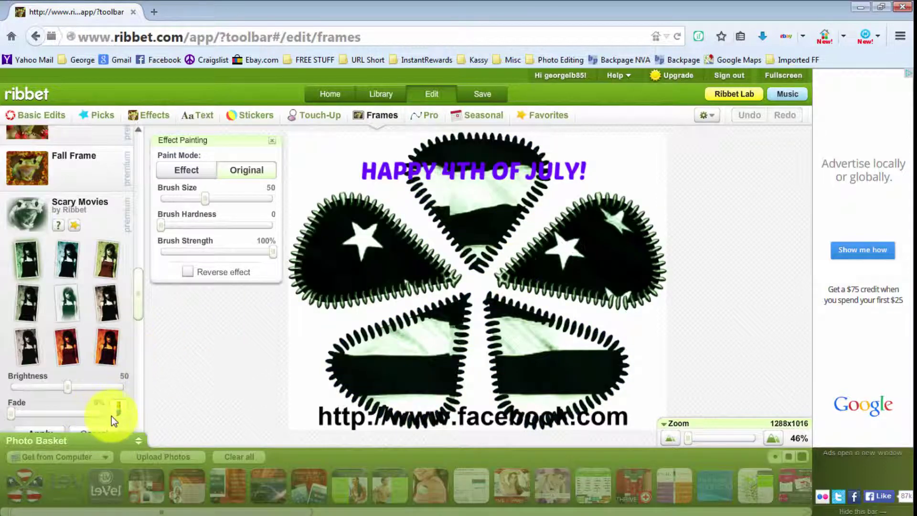
click(100, 432)
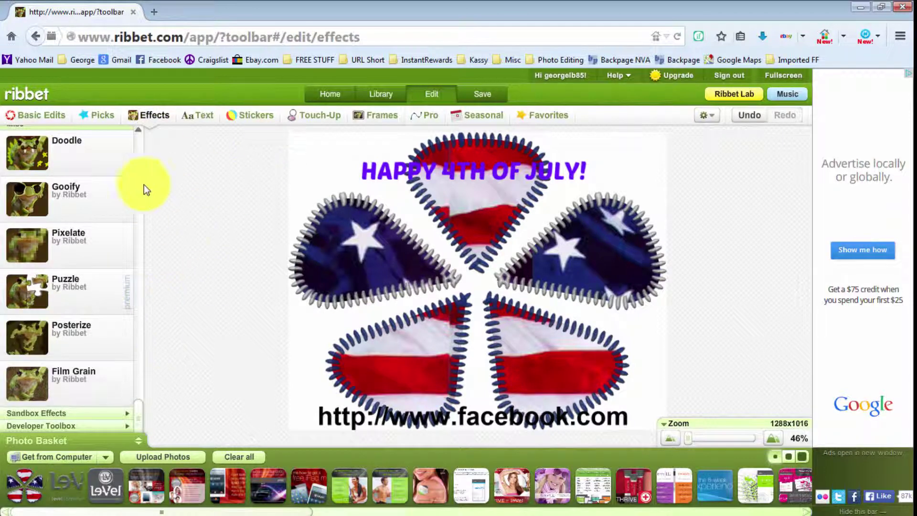
Upload JC_BearStar_Template_Example.png from the 4ofjuly folder into the Photo Basket
scroll(93, 198, down, 10)
scroll(100, 211, up, 15)
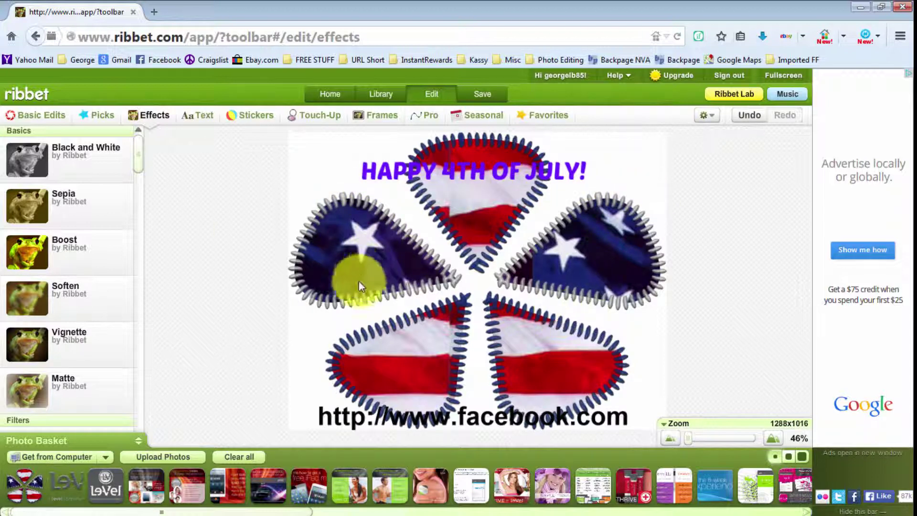
click(159, 460)
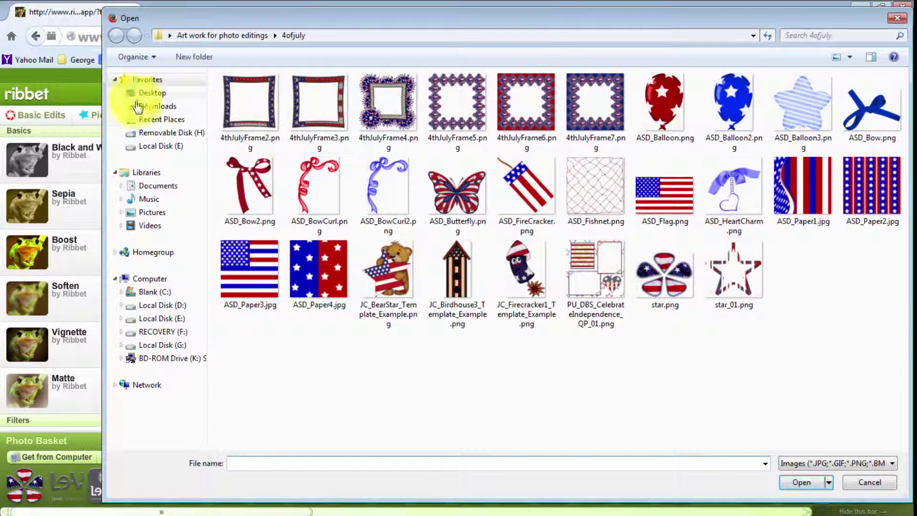
double_click(402, 277)
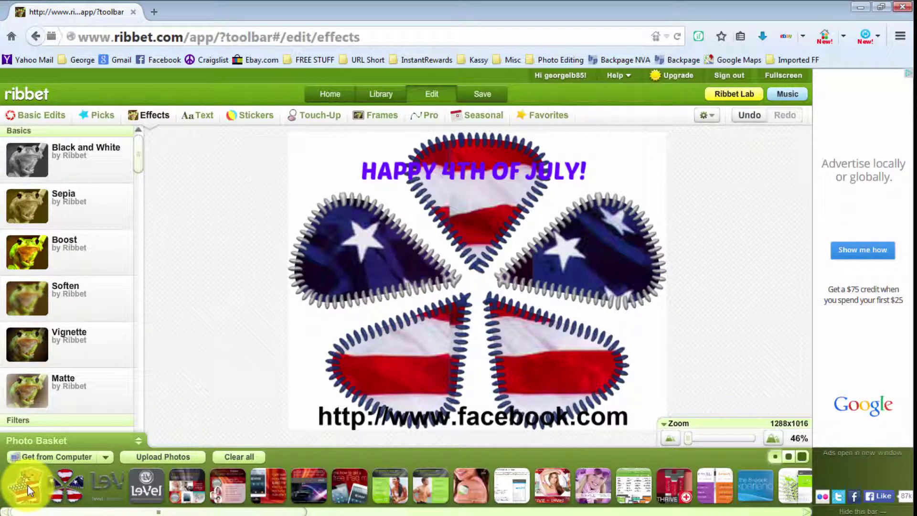
Place the bear-star image on the flower, shrink it, and set it between the left and top petals
drag(27, 485, 430, 215)
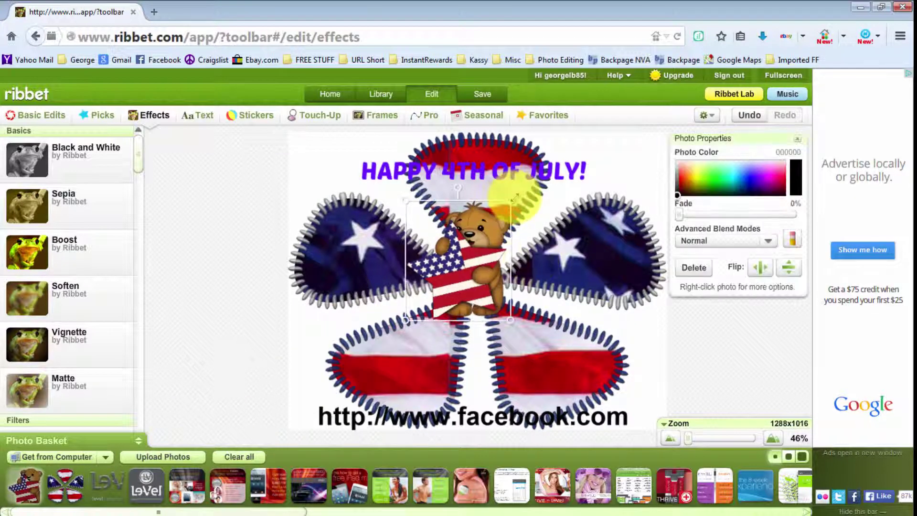
drag(507, 201, 619, 297)
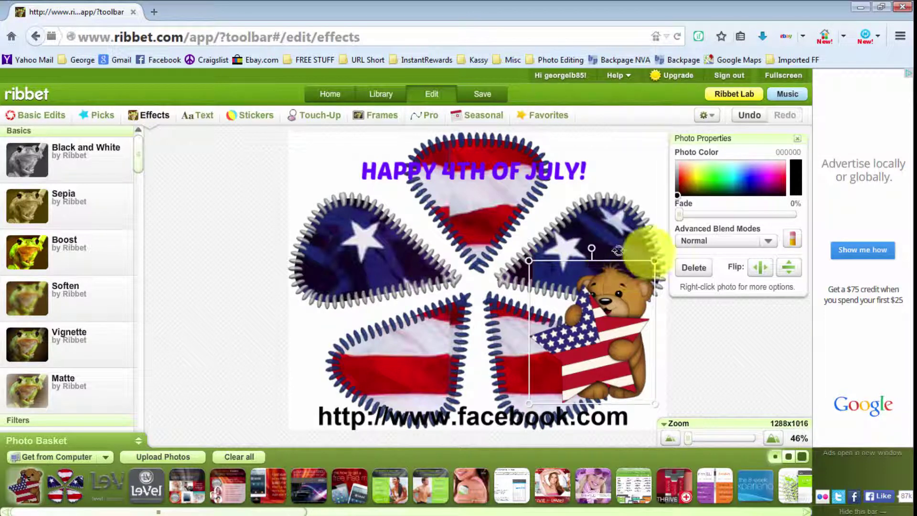
drag(655, 260, 629, 289)
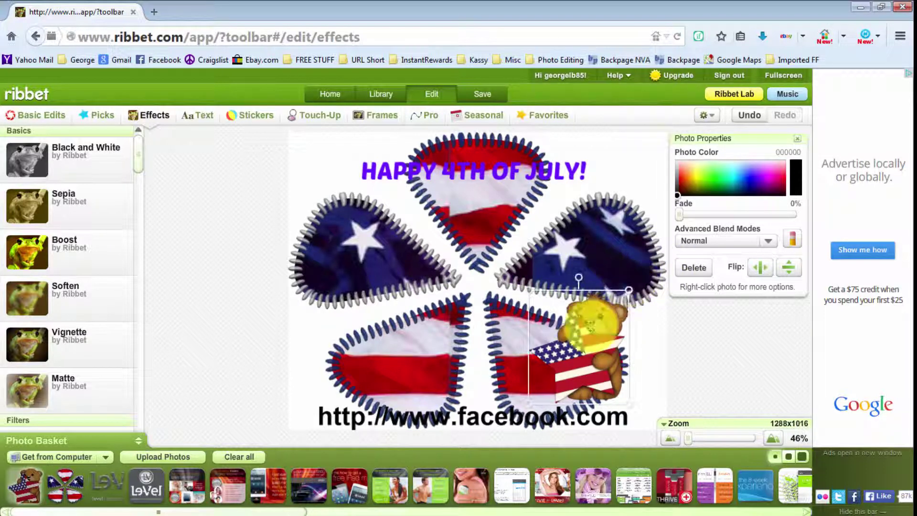
click(37, 250)
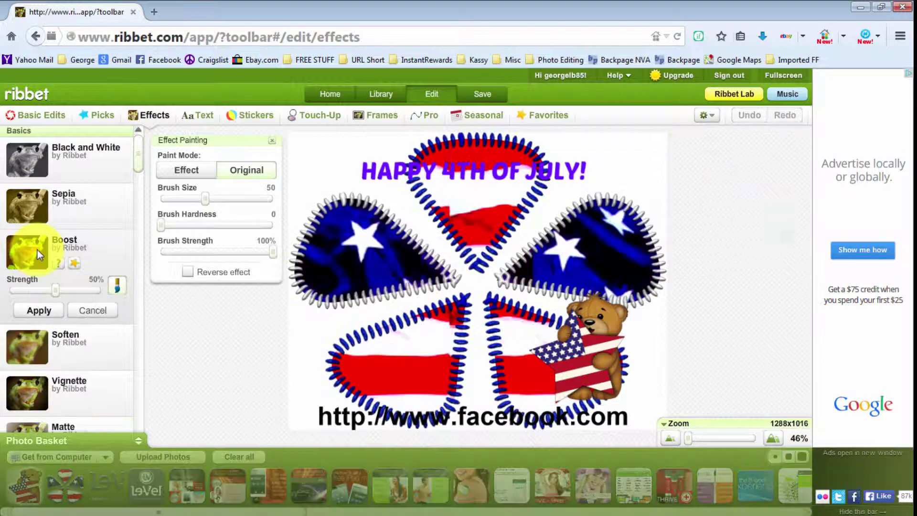
click(91, 306)
drag(632, 354, 328, 225)
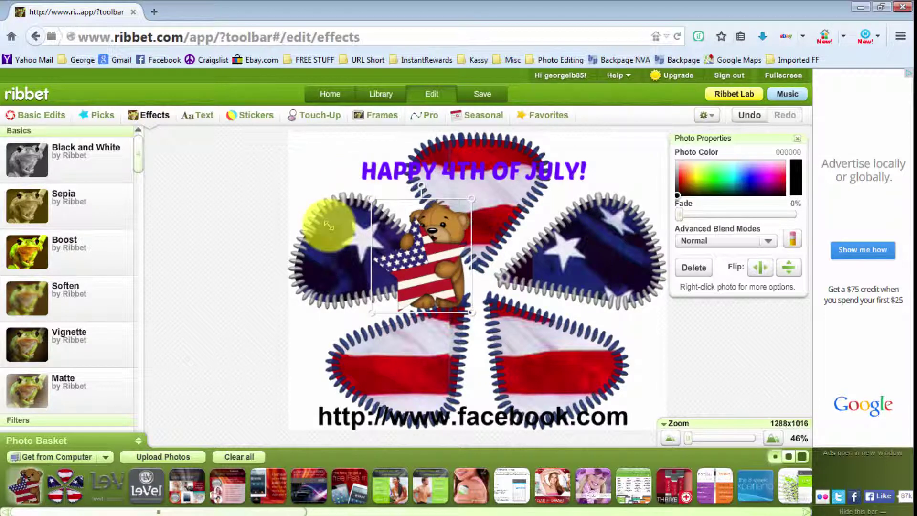